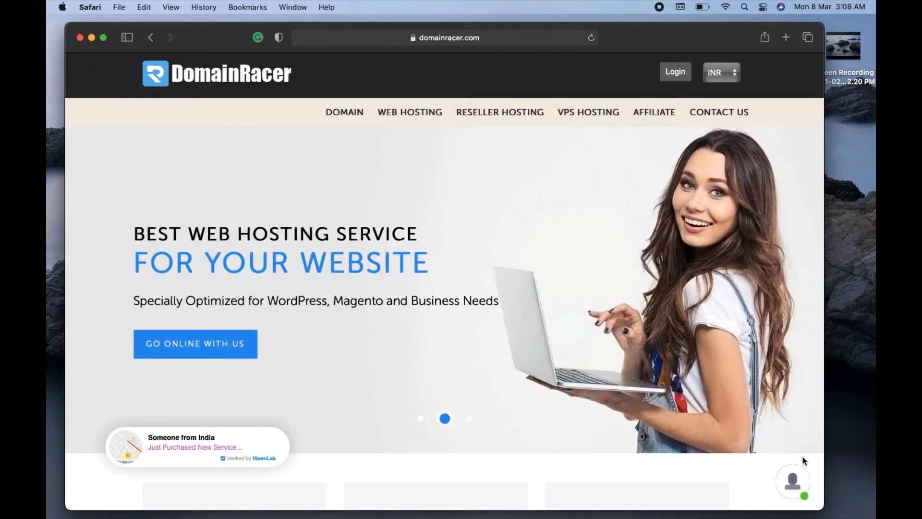
# Open and close the live support chat, then briefly visit the web hosting page.
pyautogui.click(796, 485)
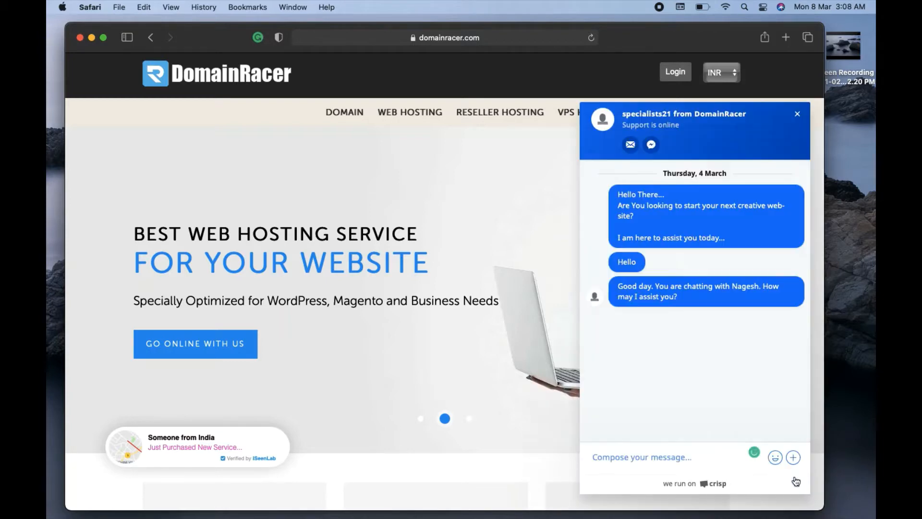
pyautogui.click(798, 115)
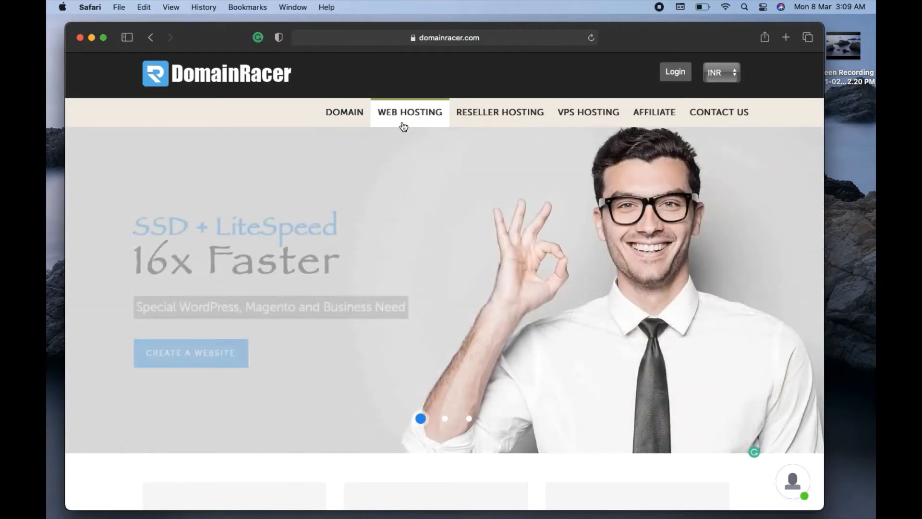
pyautogui.click(402, 122)
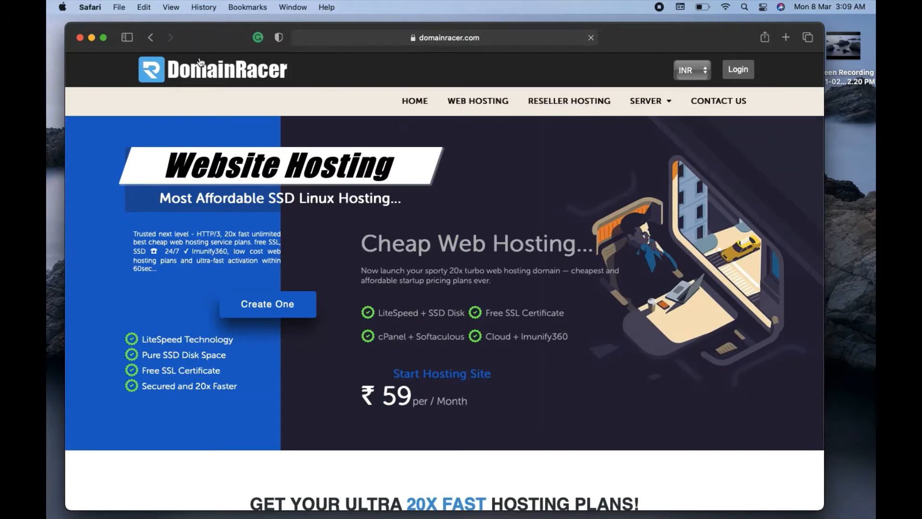
pyautogui.click(149, 43)
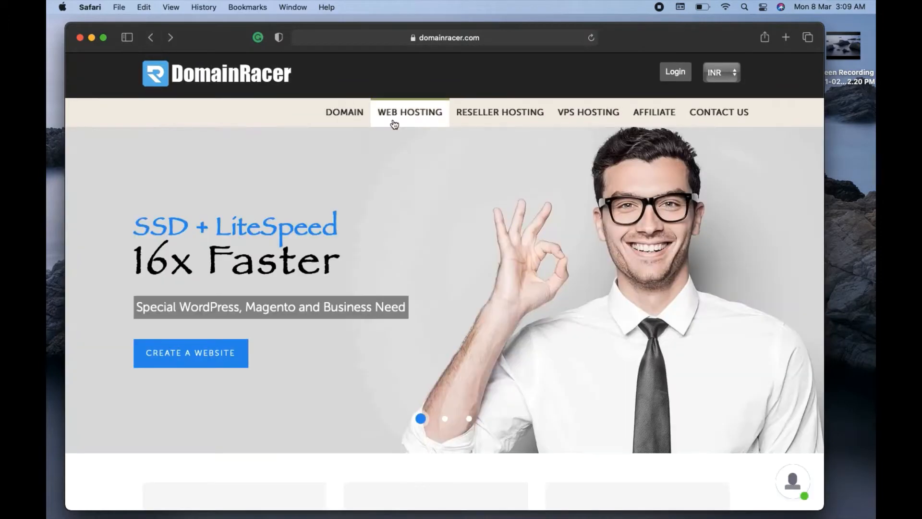
# Search domain registration for 'myphotos' and review suggestions like myphotos24.com at $8.88 USD.
pyautogui.click(352, 116)
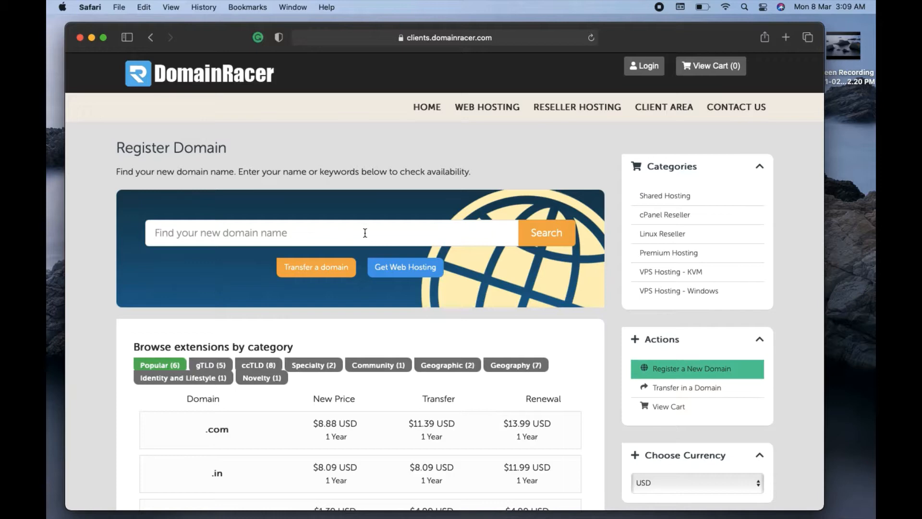
pyautogui.write('myphotos')
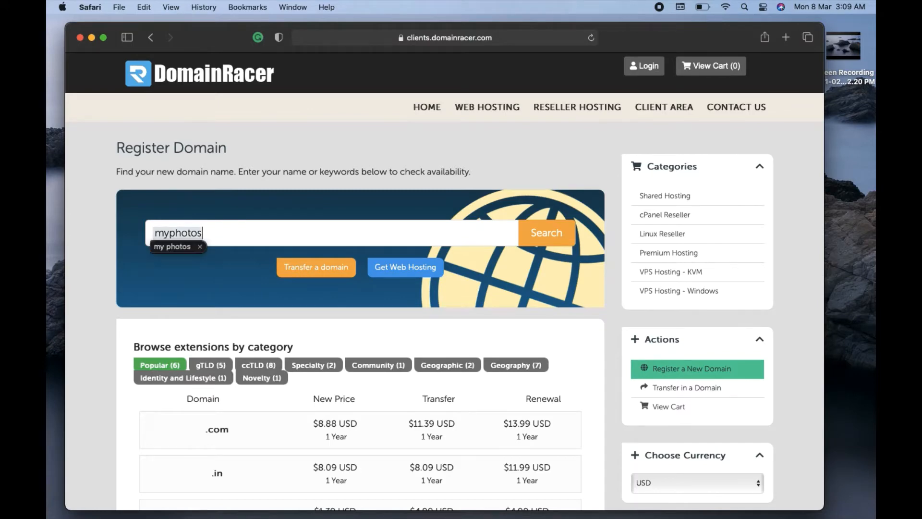
pyautogui.click(552, 231)
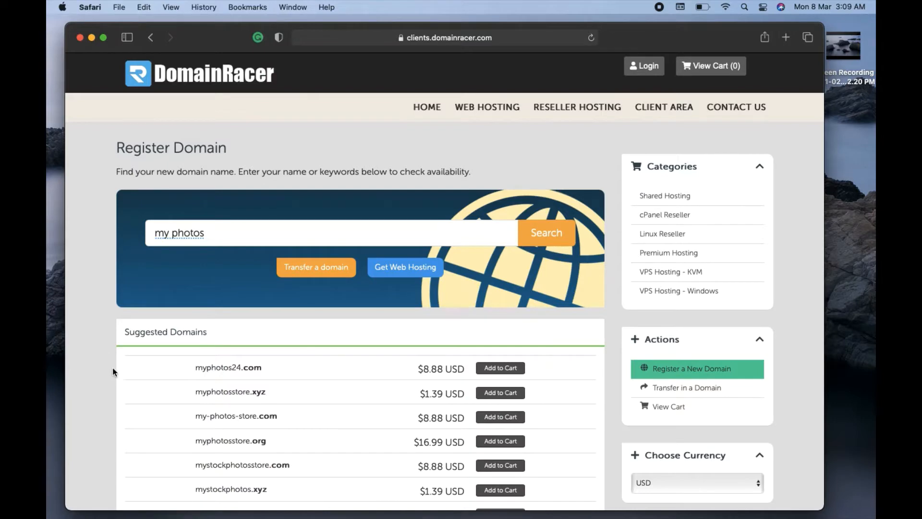
pyautogui.scroll(-5, 113, 368)
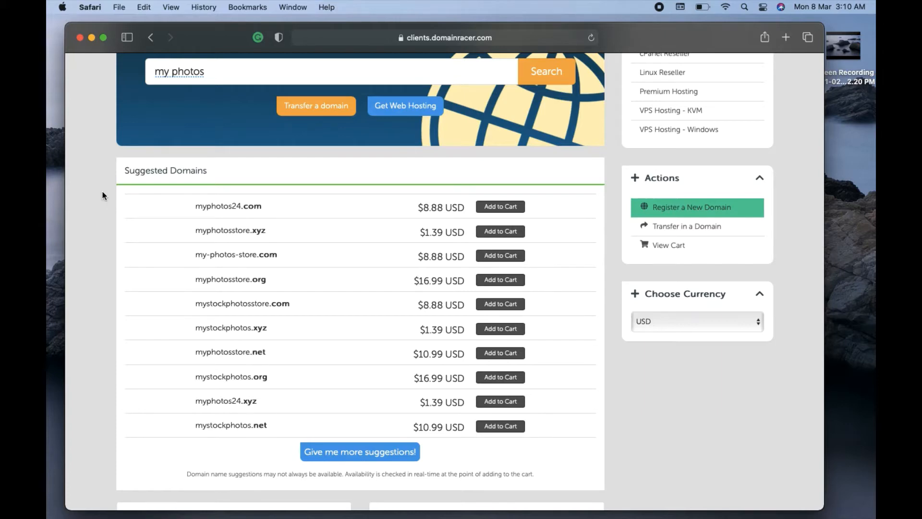
pyautogui.scroll(5, 102, 195)
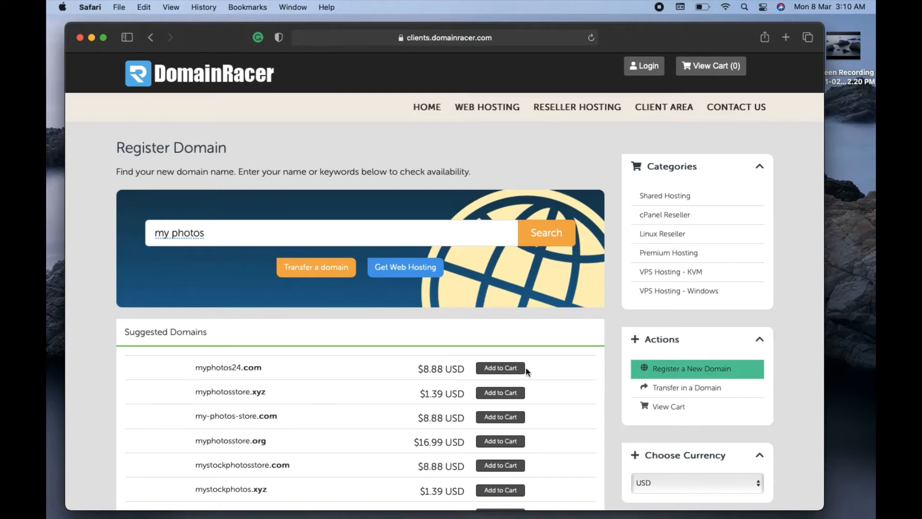
# Add myphotos24.com to the cart and go to the web hosting plans page.
pyautogui.click(509, 369)
pyautogui.click(494, 109)
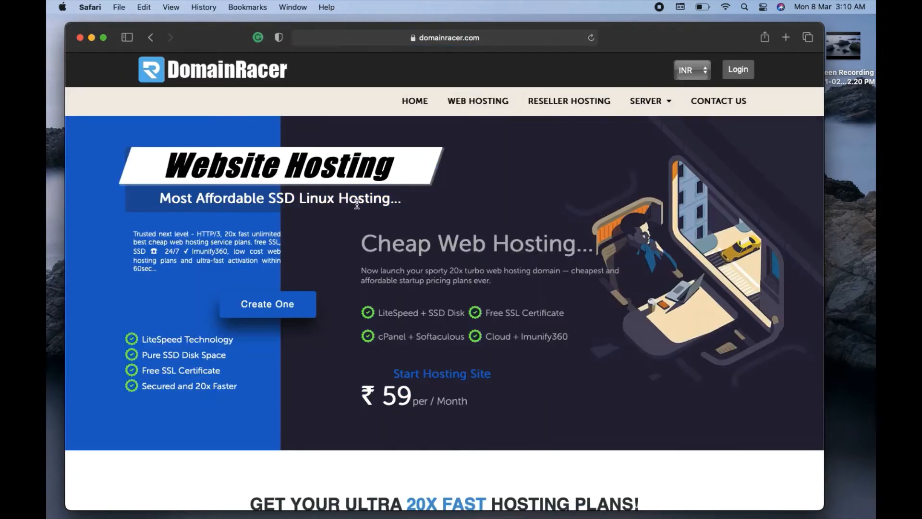
pyautogui.scroll(-1, 128, 286)
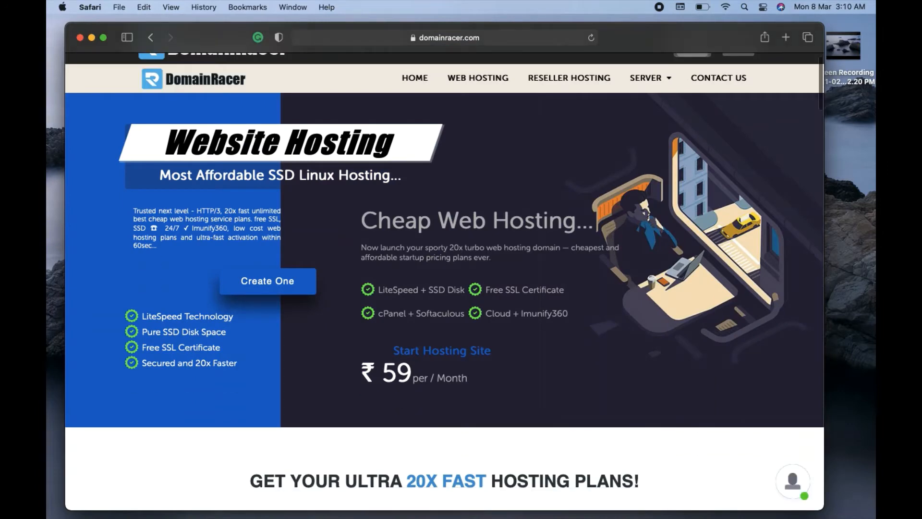
pyautogui.scroll(-1, 444, 281)
pyautogui.scroll(1, 444, 281)
# Highlight the Cheap Web Hosting heading and ₹59/month starting price, then scroll to the plan cards.
pyautogui.moveTo(360, 224); pyautogui.dragTo(510, 224)
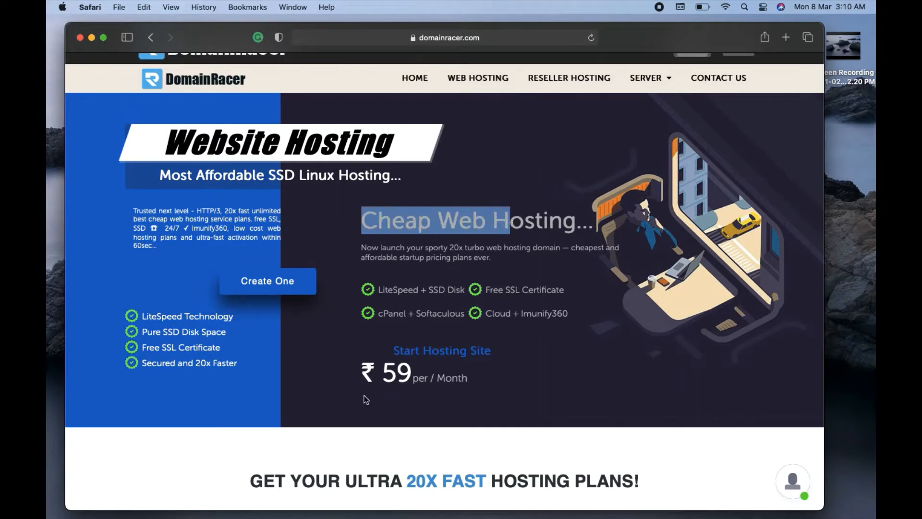
pyautogui.moveTo(385, 373); pyautogui.dragTo(464, 373)
pyautogui.click(509, 382)
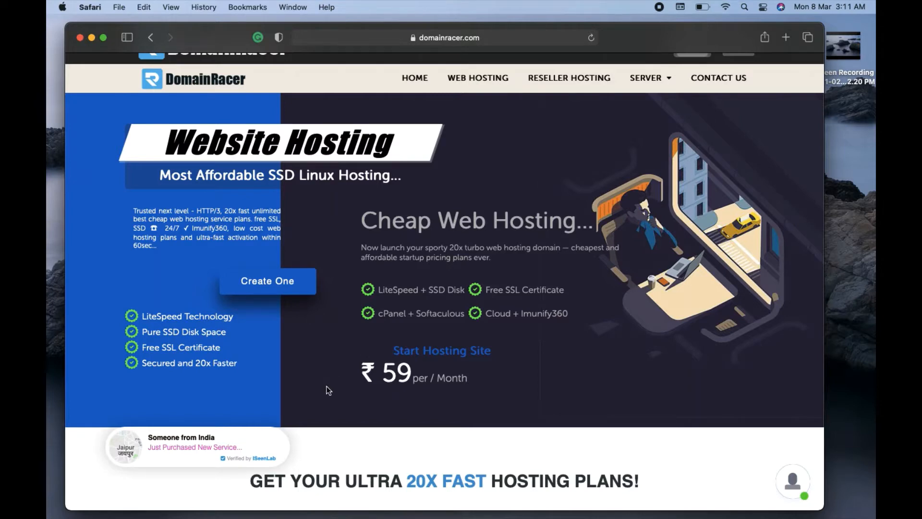
pyautogui.scroll(-10, 327, 389)
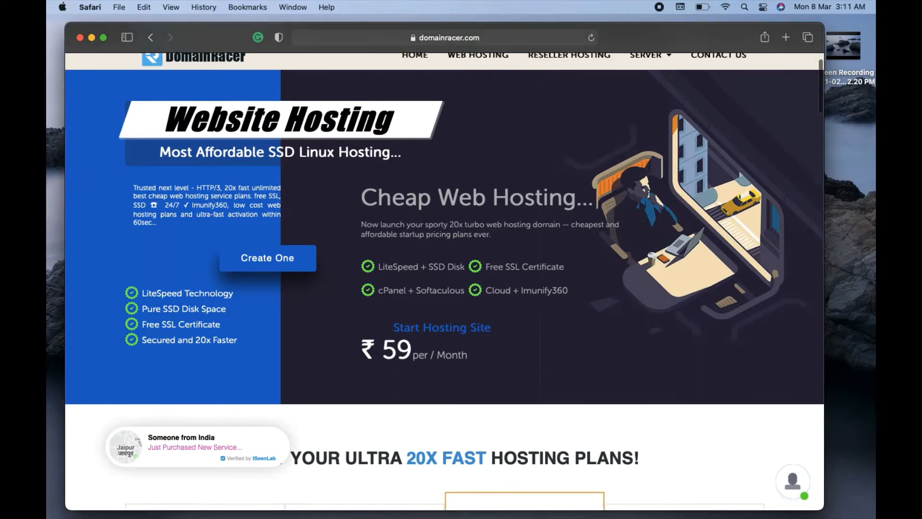
pyautogui.scroll(-3, 272, 275)
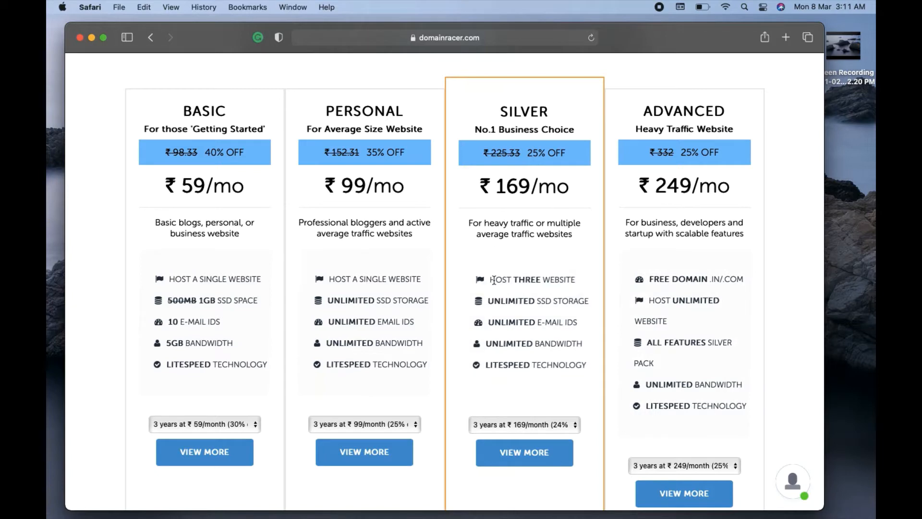
# Compare SILVER's three-website limit with ADVANCED's HOST UNLIMITED WEBSITE feature.
pyautogui.moveTo(490, 281); pyautogui.dragTo(582, 277)
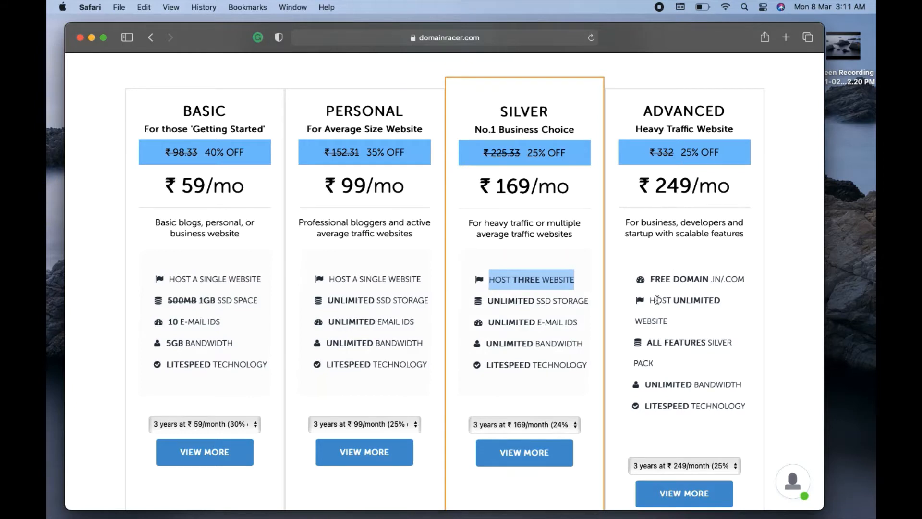
pyautogui.moveTo(649, 300); pyautogui.dragTo(665, 308)
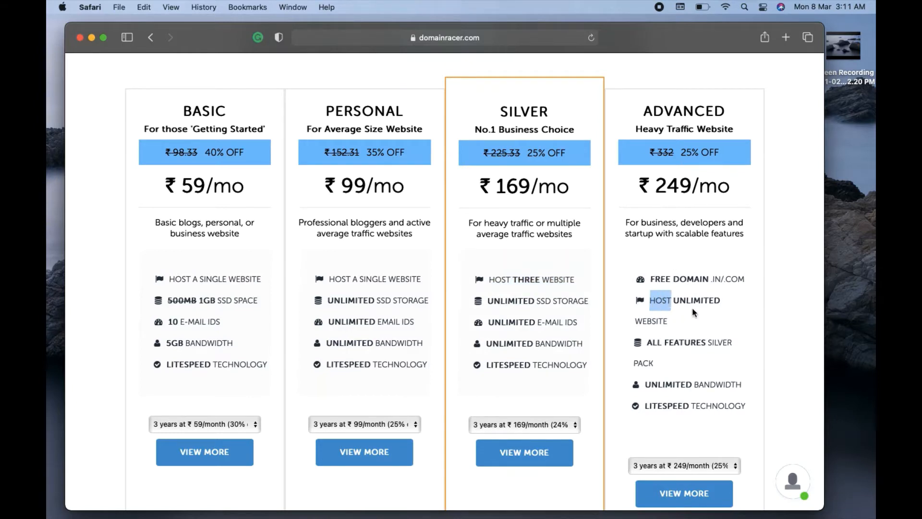
pyautogui.click(704, 305)
pyautogui.moveTo(650, 298); pyautogui.dragTo(673, 323)
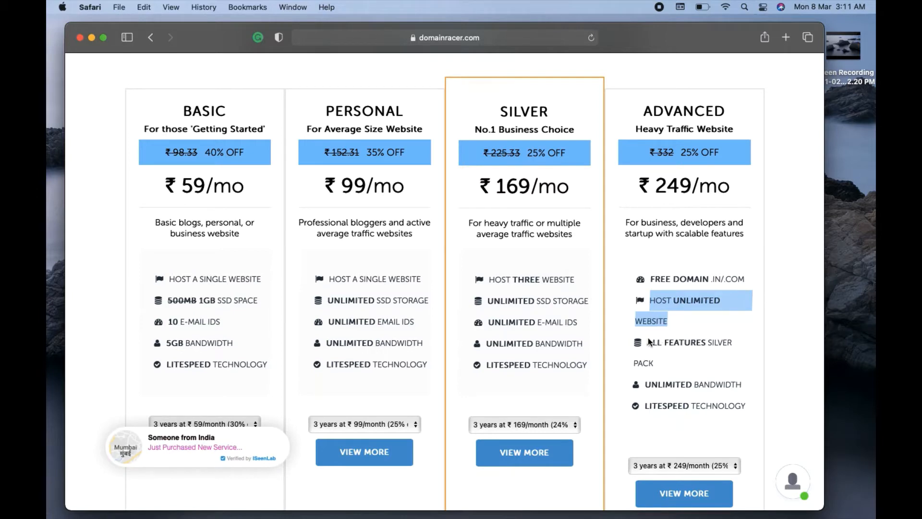
pyautogui.click(676, 368)
# Check ADVANCED's unlimited bandwidth, LiteSpeed and free .IN/.COM domain, then order the ADVANCED plan.
pyautogui.moveTo(652, 388); pyautogui.dragTo(725, 389)
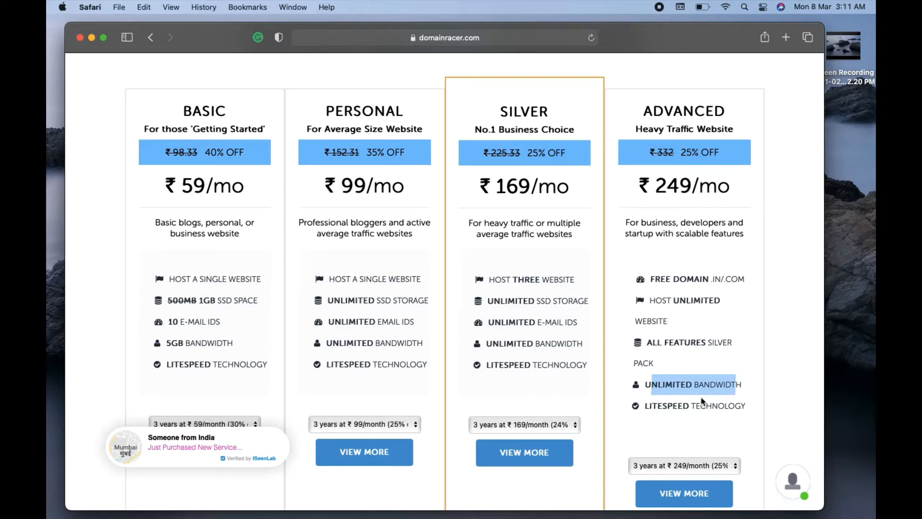
pyautogui.moveTo(658, 406); pyautogui.dragTo(727, 402)
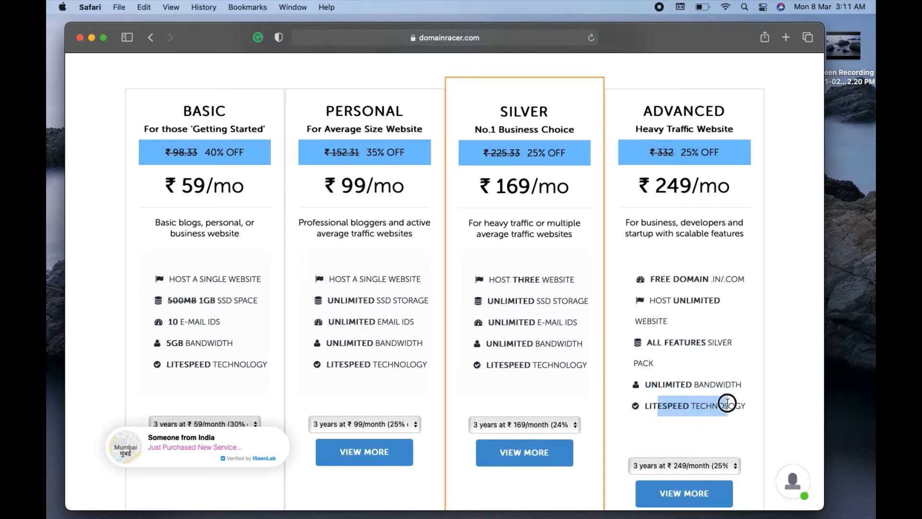
pyautogui.moveTo(651, 282); pyautogui.dragTo(752, 282)
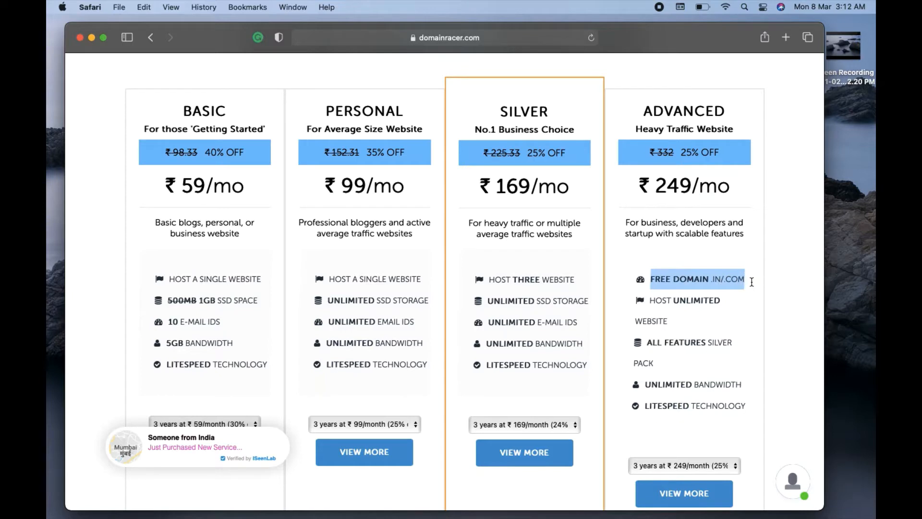
pyautogui.click(734, 321)
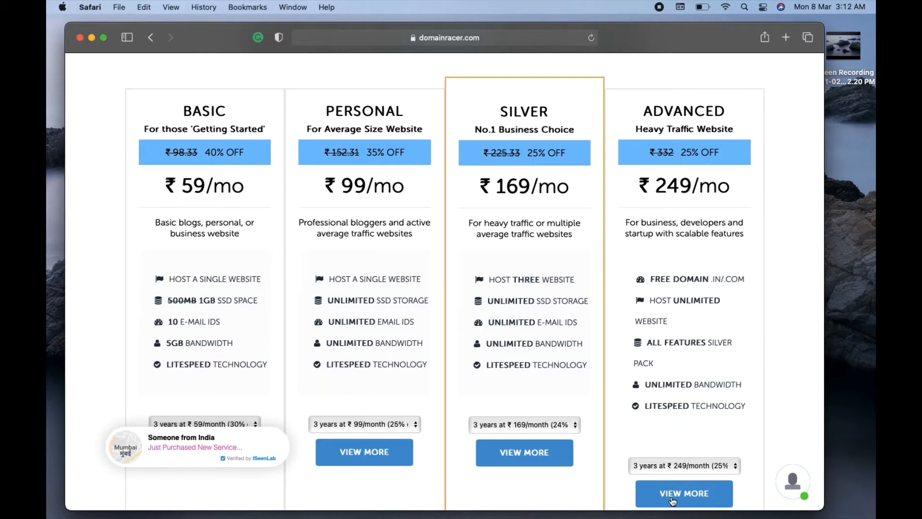
pyautogui.click(690, 496)
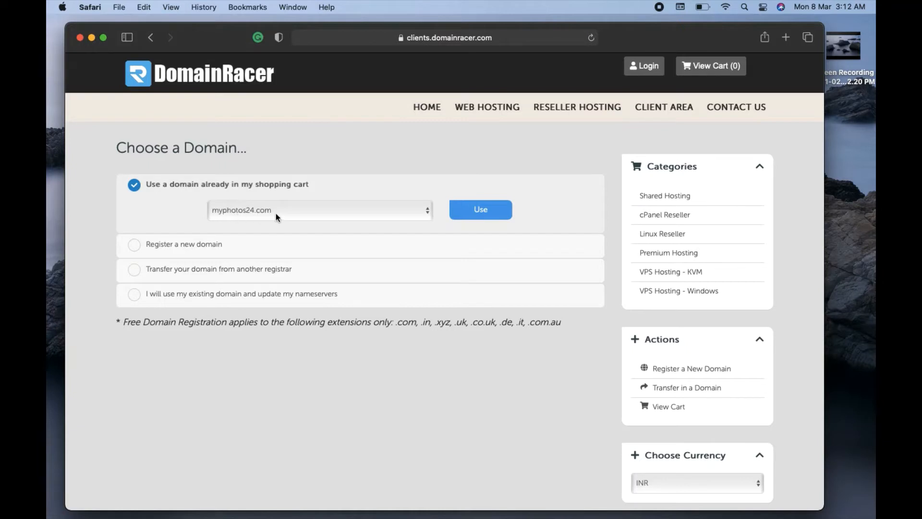
pyautogui.click(489, 215)
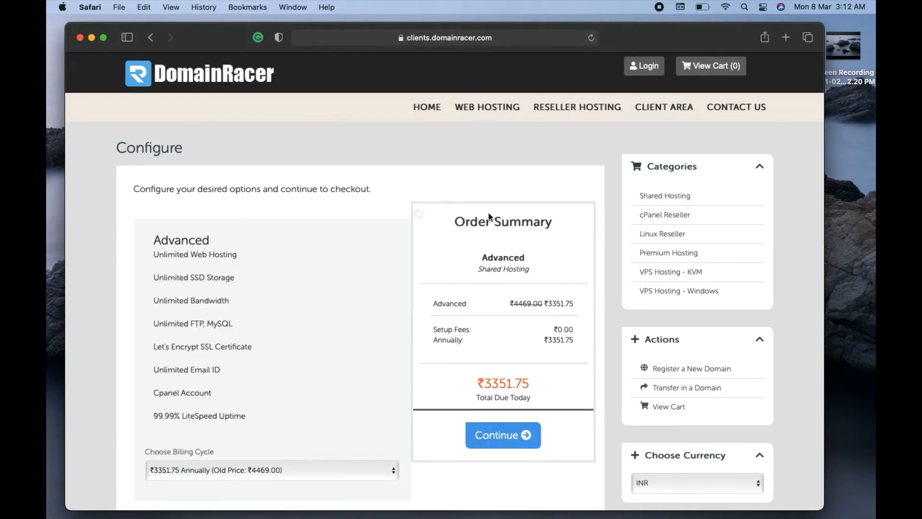
pyautogui.scroll(-4, 319, 252)
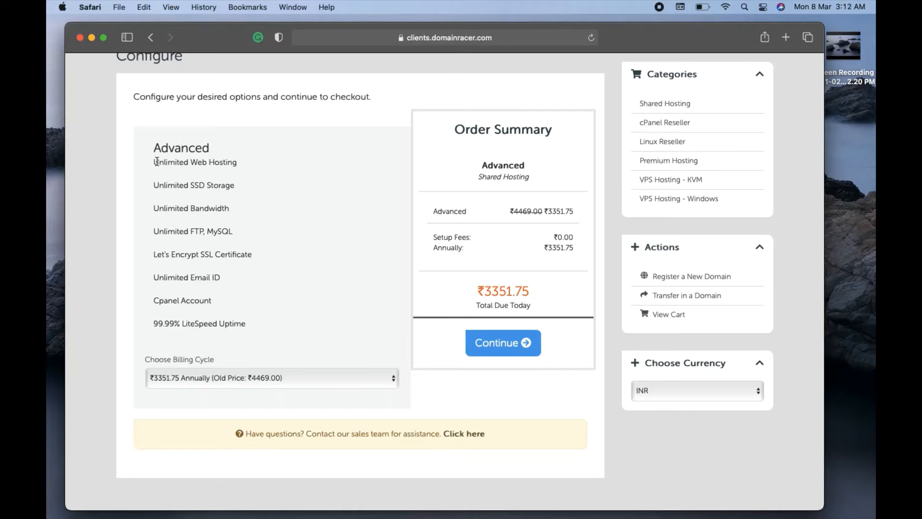
pyautogui.moveTo(155, 162); pyautogui.dragTo(235, 166)
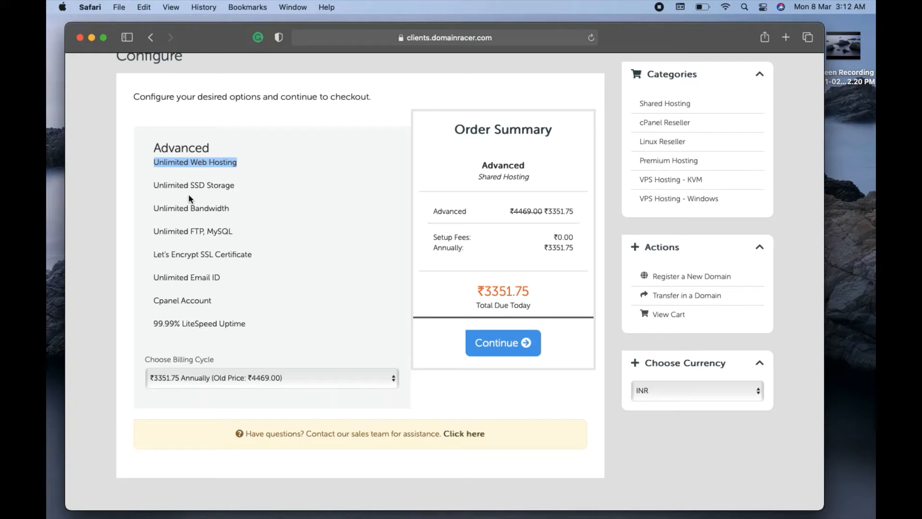
pyautogui.moveTo(154, 185); pyautogui.dragTo(240, 185)
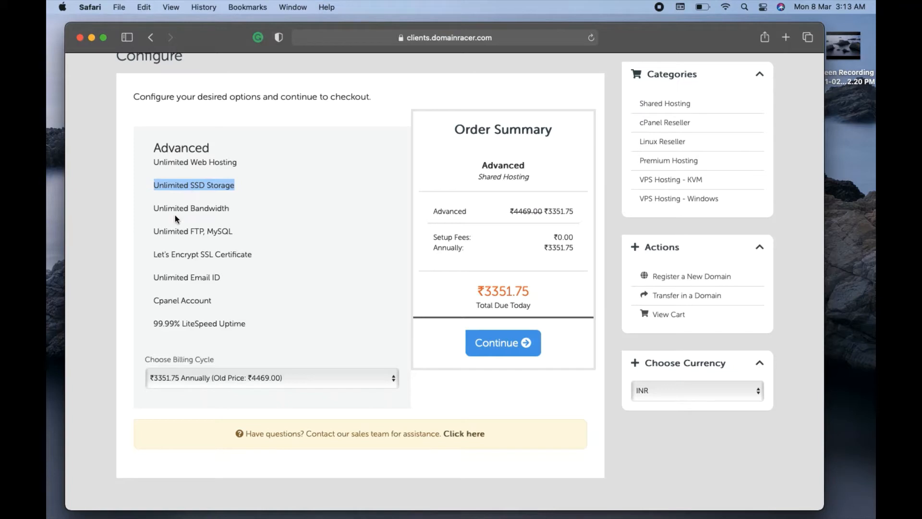
pyautogui.moveTo(155, 208); pyautogui.dragTo(238, 210)
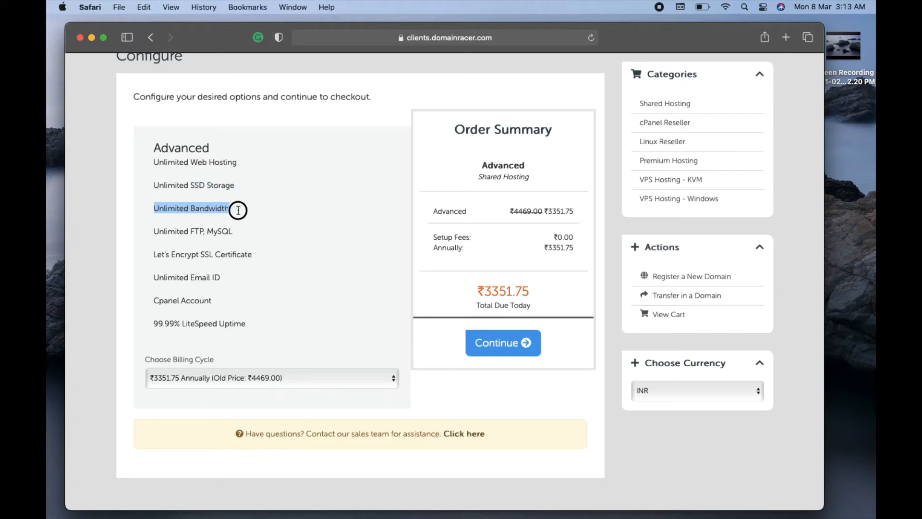
pyautogui.click(238, 210)
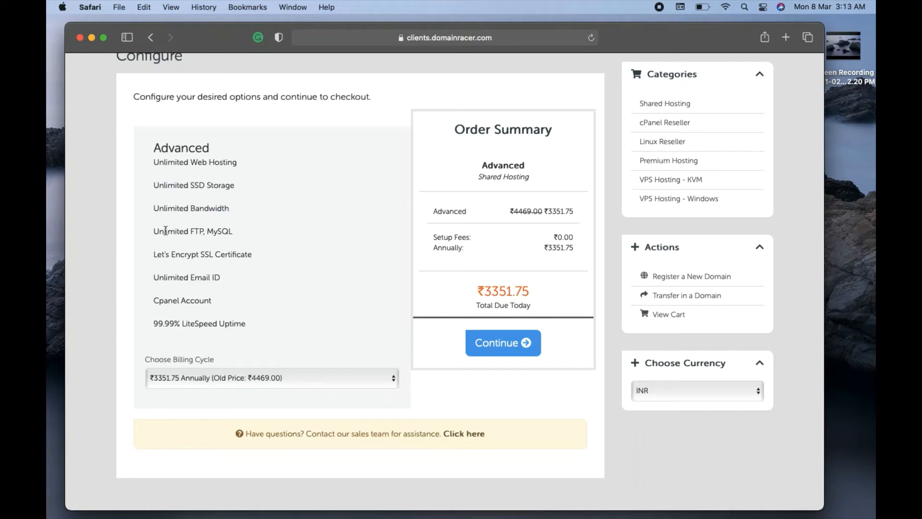
pyautogui.moveTo(159, 231); pyautogui.dragTo(233, 232)
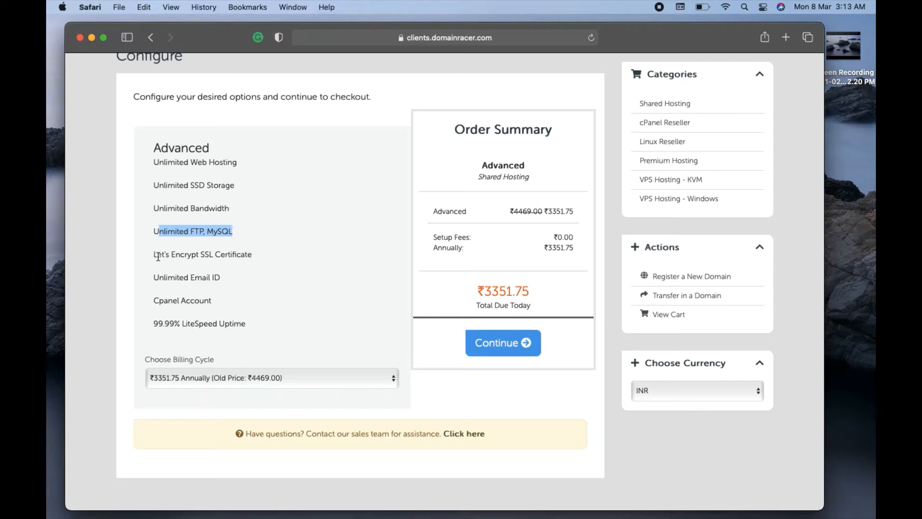
pyautogui.moveTo(156, 256); pyautogui.dragTo(256, 258)
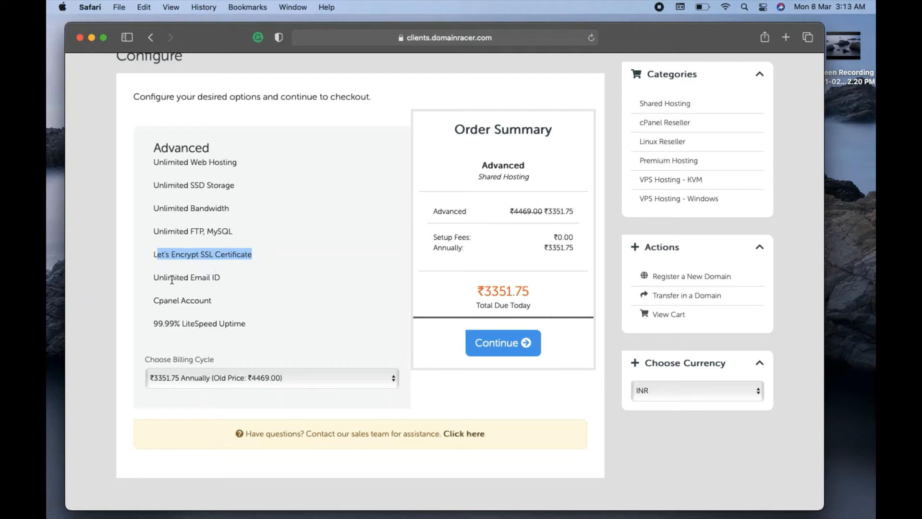
pyautogui.moveTo(154, 277); pyautogui.dragTo(227, 278)
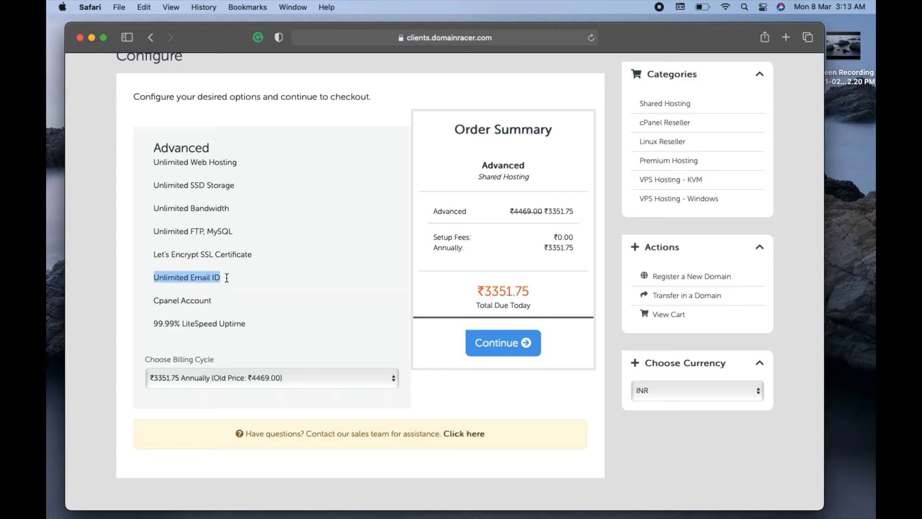
pyautogui.click(471, 390)
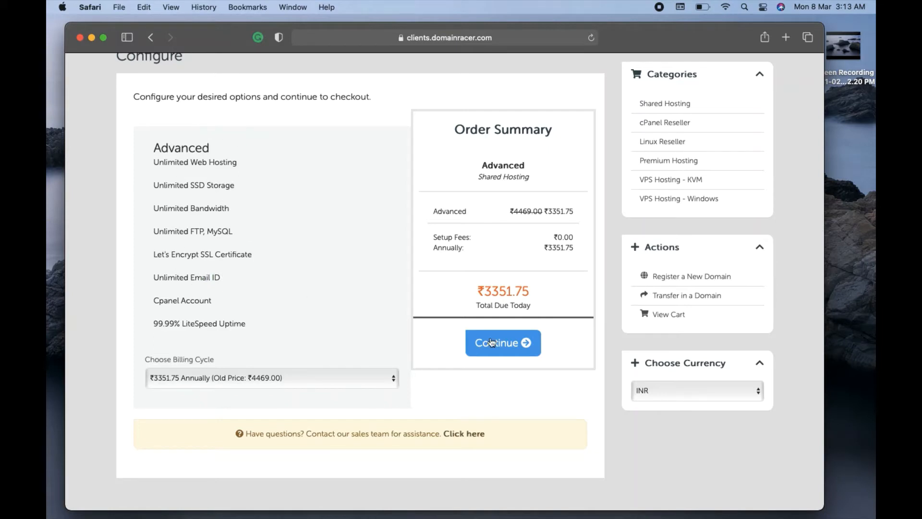
# Continue past plan configuration and domain setup to the Review & Checkout cart.
pyautogui.click(502, 344)
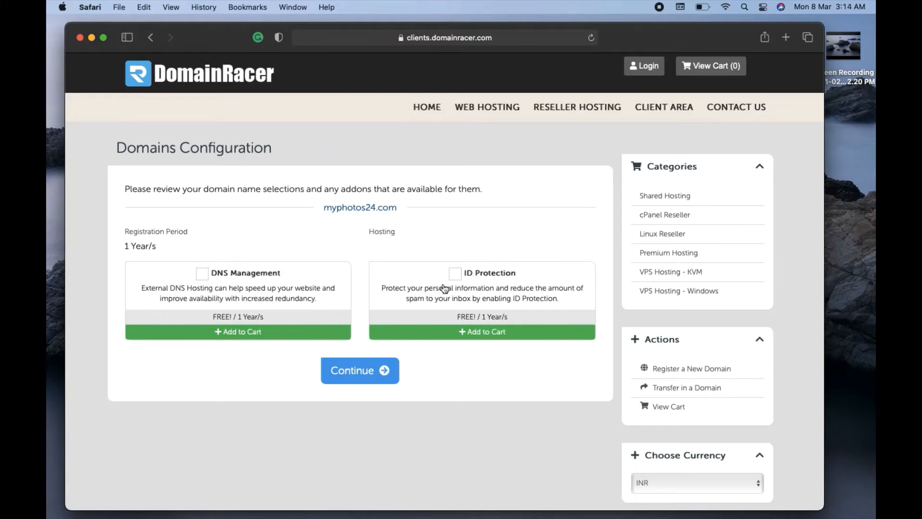
pyautogui.click(358, 373)
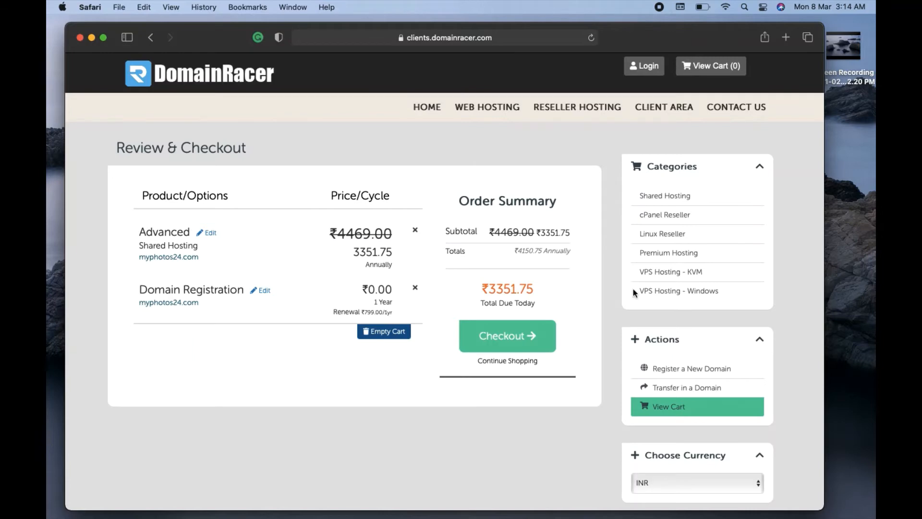
# Proceed to checkout and look over the form, including both password fields, leaving them empty.
pyautogui.click(504, 334)
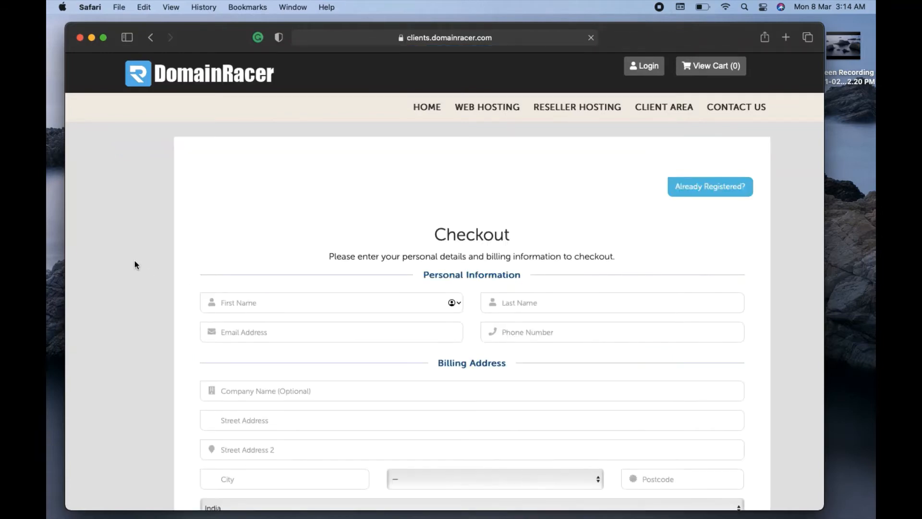
pyautogui.scroll(-4, 134, 261)
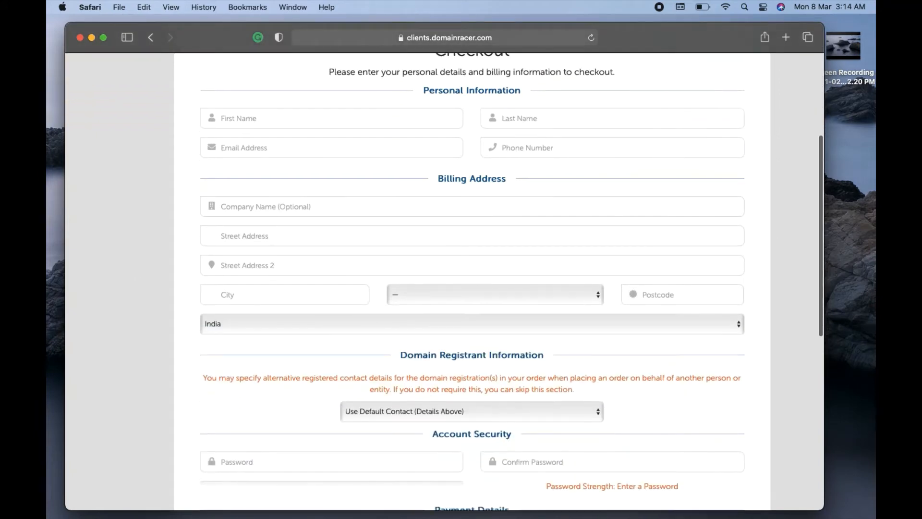
pyautogui.scroll(1, 472, 281)
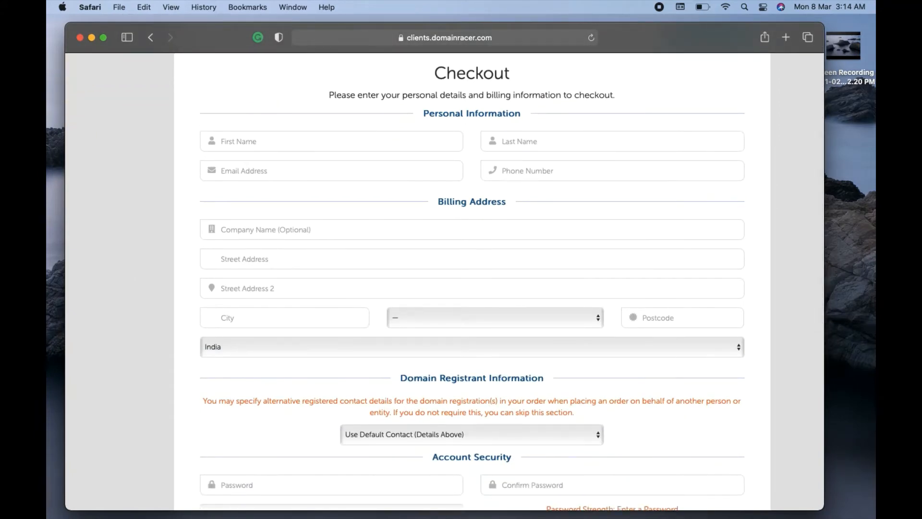
pyautogui.scroll(1, 397, 157)
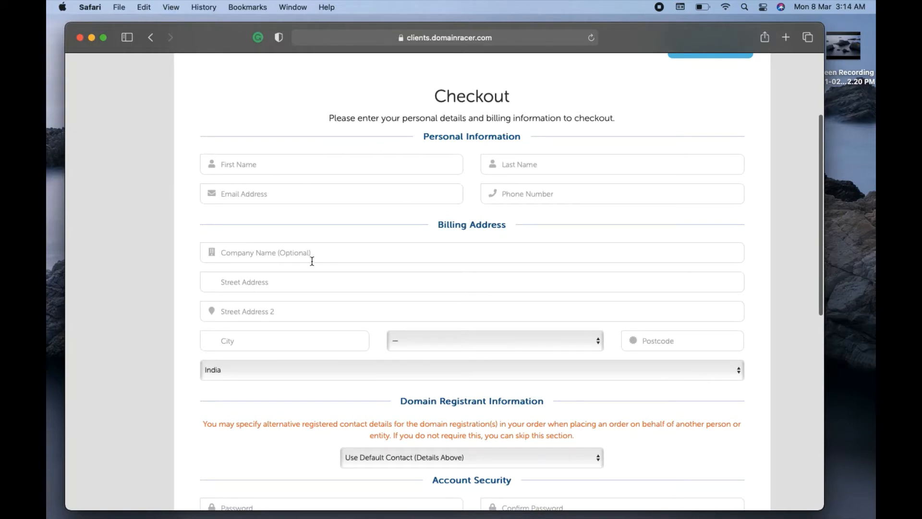
pyautogui.scroll(-5, 161, 315)
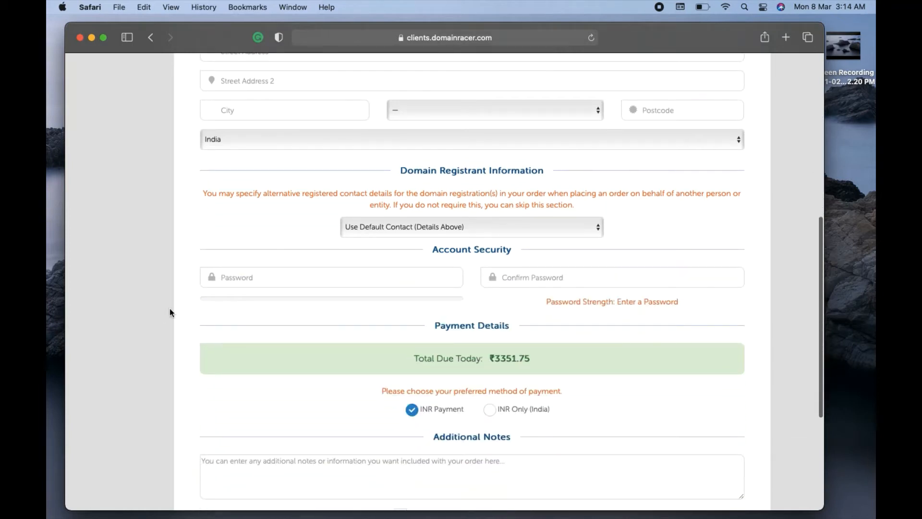
pyautogui.click(437, 277)
pyautogui.click(526, 277)
pyautogui.click(159, 292)
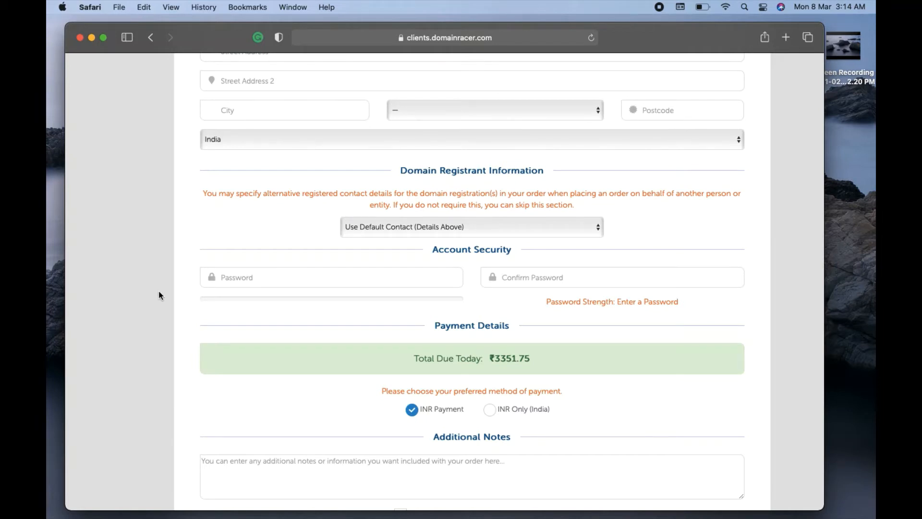
# Tick and untick the Terms of Service box, leaving the order unsubmitted.
pyautogui.scroll(-5, 158, 295)
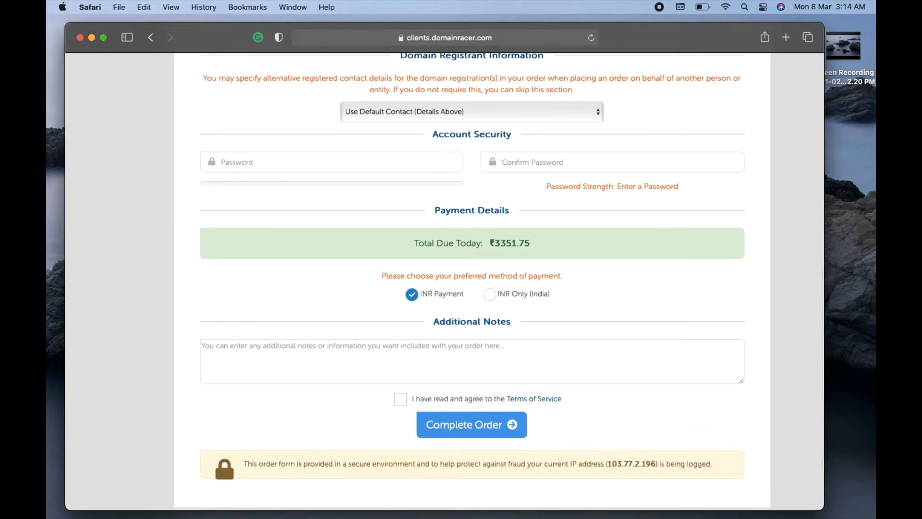
pyautogui.scroll(1, 499, 281)
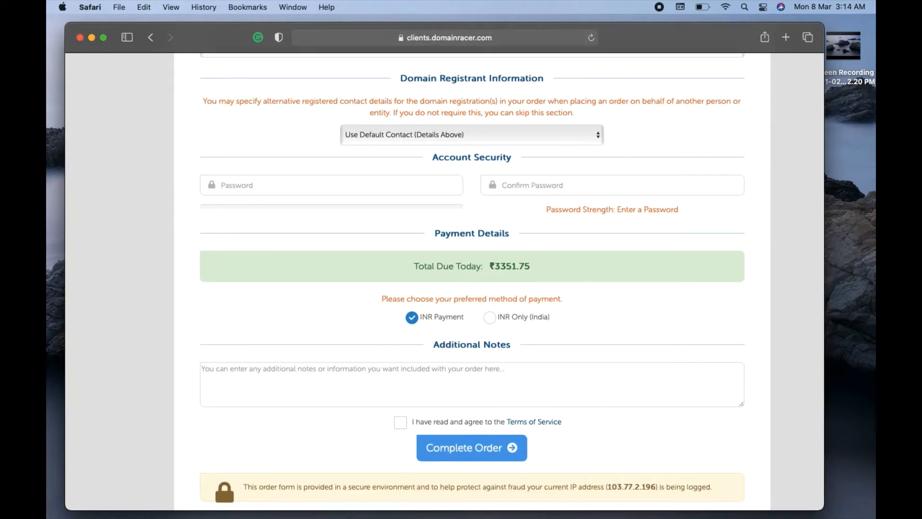
pyautogui.click(402, 422)
pyautogui.click(405, 428)
pyautogui.scroll(6, 334, 433)
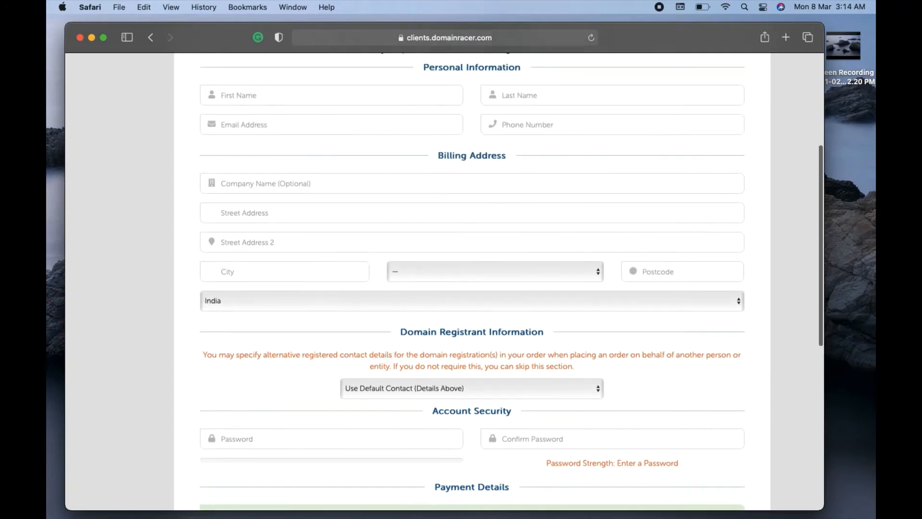
pyautogui.scroll(1, 334, 433)
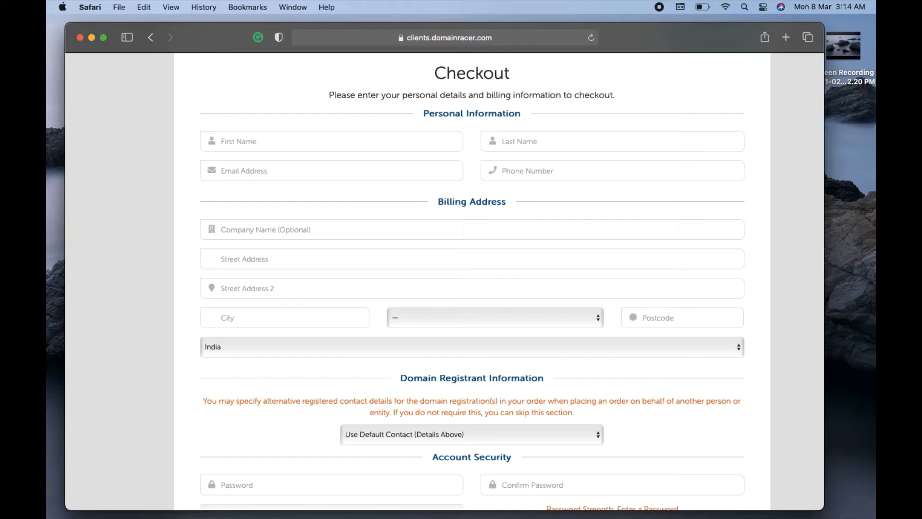
pyautogui.scroll(3, 511, 280)
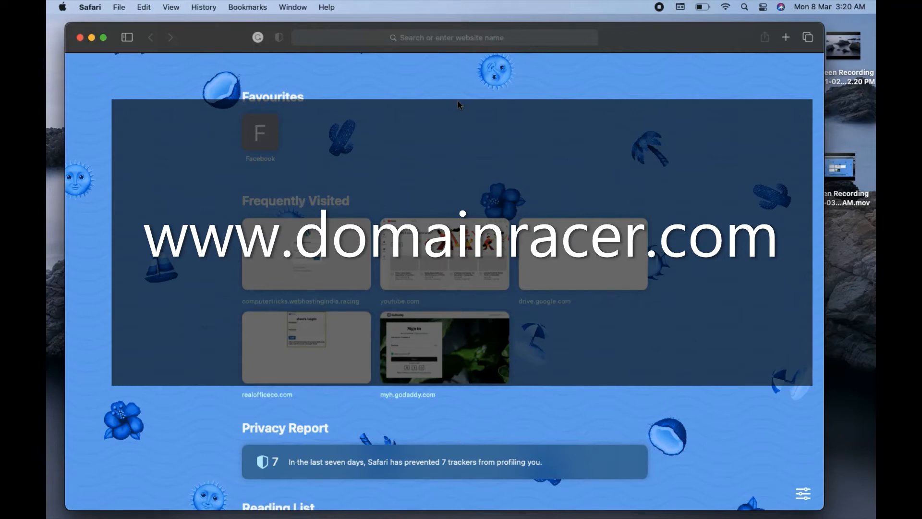
# Load the DomainRacer homepage and log in to the client area using the saved autofill credentials.
pyautogui.click(443, 41)
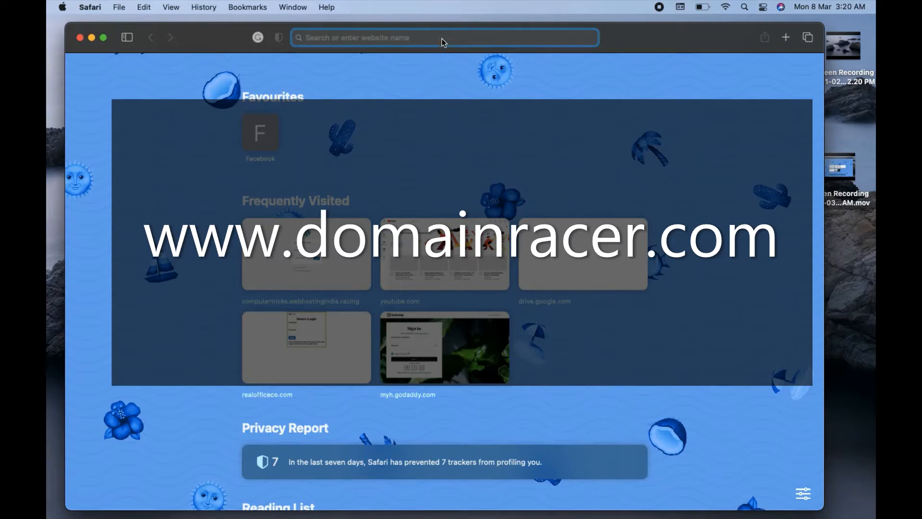
pyautogui.write('domainracer.com')
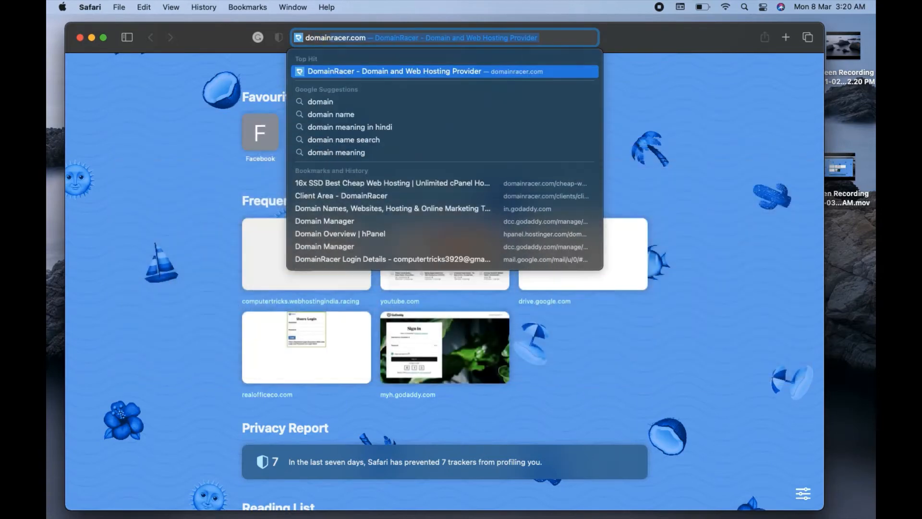
pyautogui.press('Return')
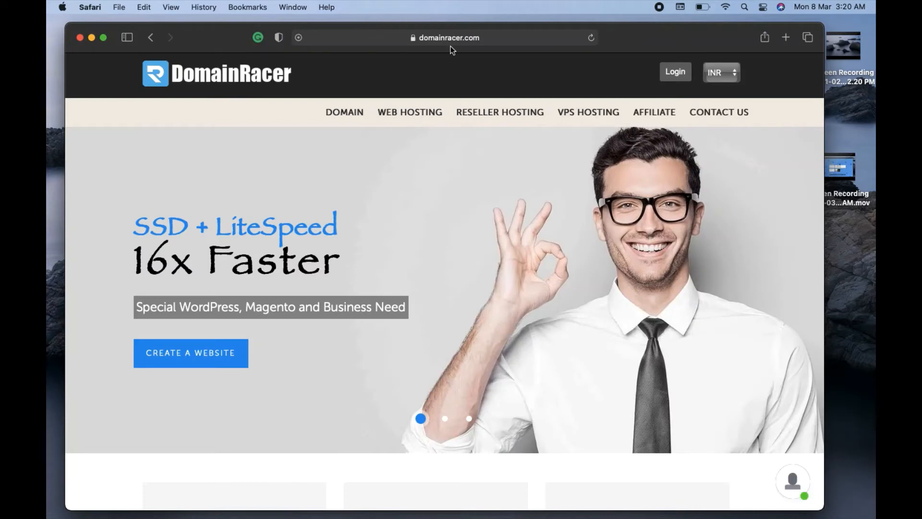
pyautogui.click(677, 72)
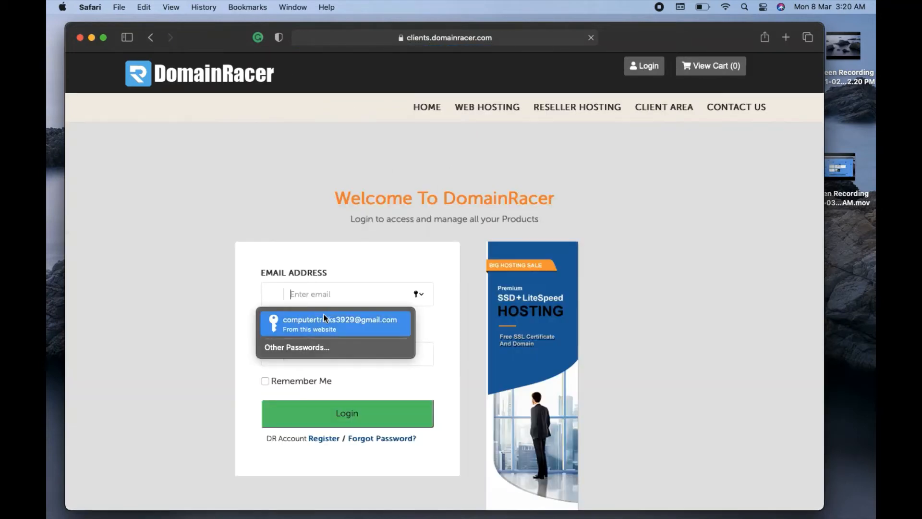
pyautogui.click(333, 321)
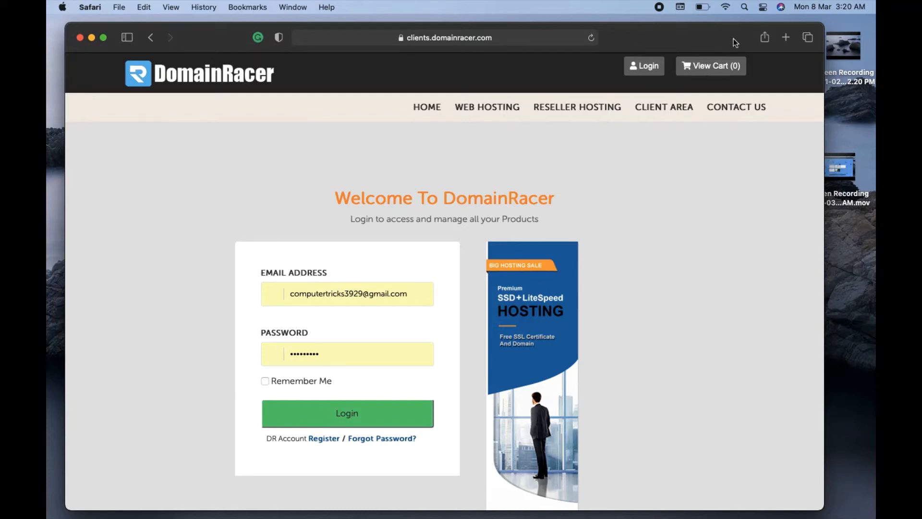
pyautogui.click(787, 36)
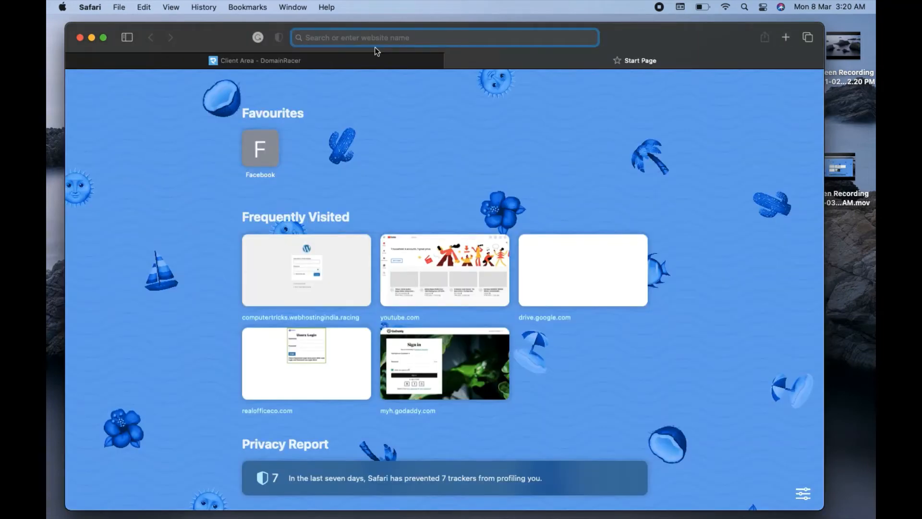
pyautogui.click(330, 61)
pyautogui.click(345, 432)
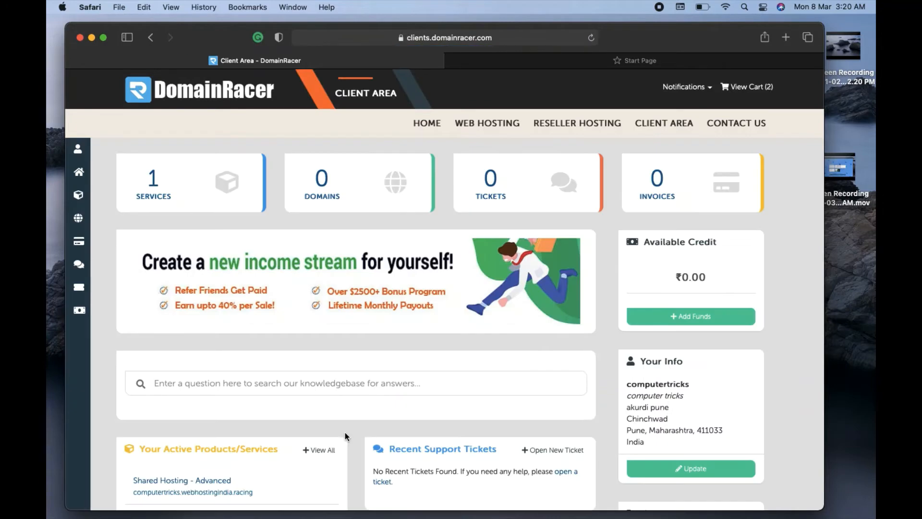
# Verify Your Active Products/Services lists Shared Hosting - Advanced, then go to the Start Page tab.
pyautogui.scroll(-5, 115, 339)
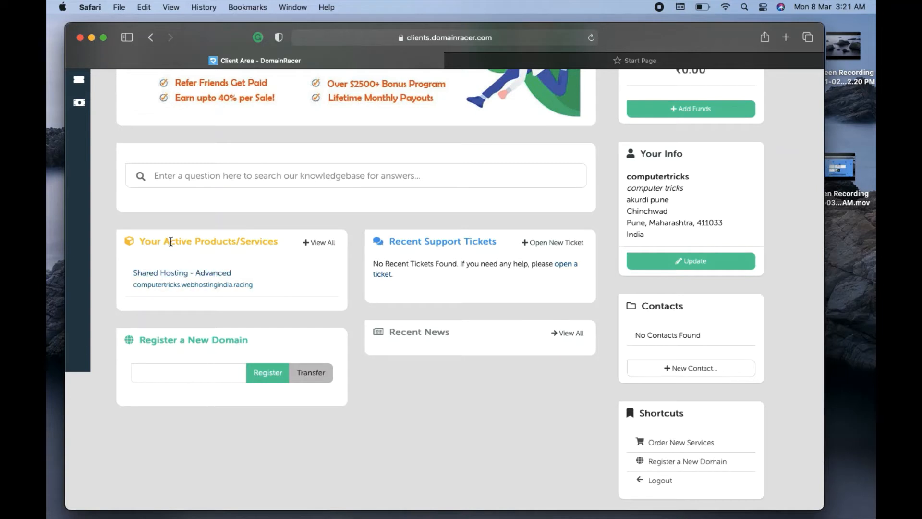
pyautogui.moveTo(146, 243); pyautogui.dragTo(291, 241)
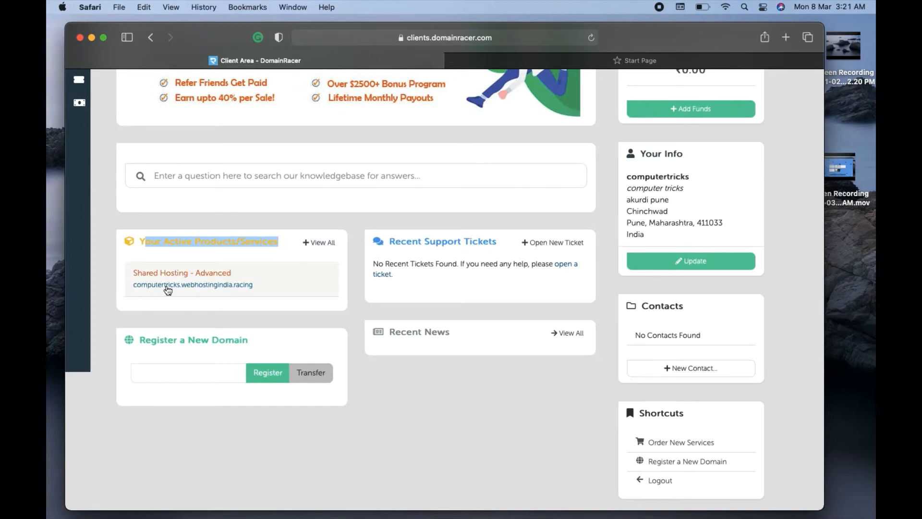
pyautogui.click(110, 283)
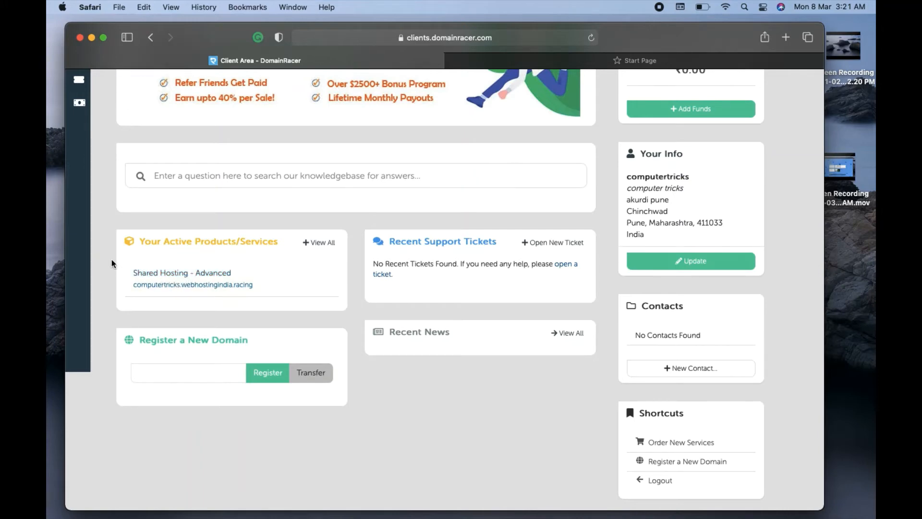
pyautogui.click(670, 59)
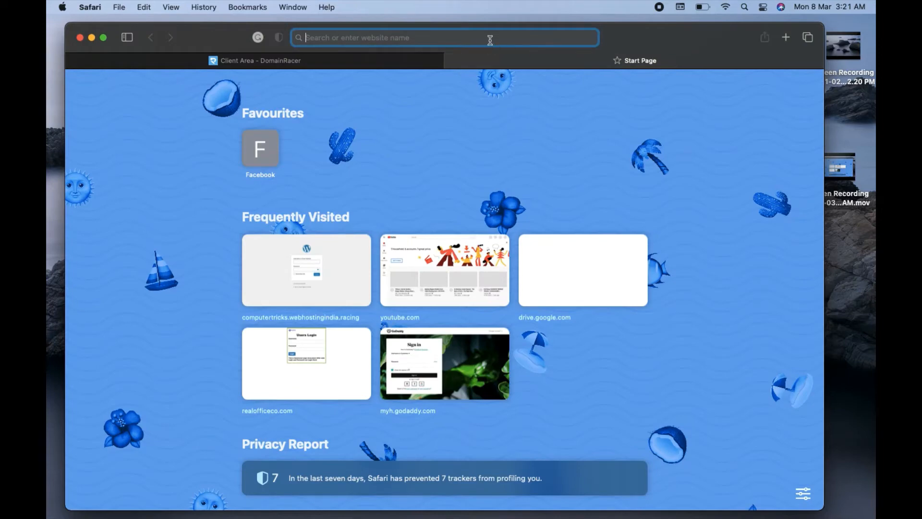
# Load the cPanel login page, sign in with the saved credentials, and return to the cPanel tab.
pyautogui.write('server181.iseencloud.com:2083')
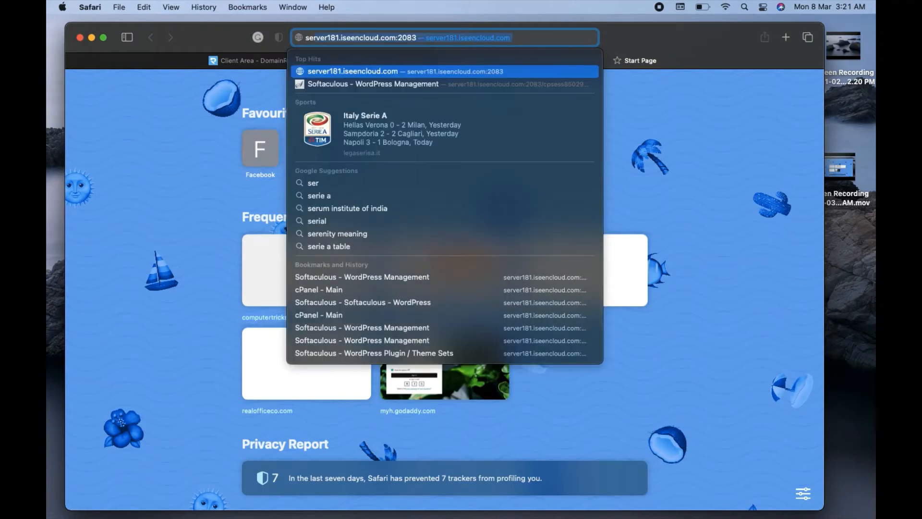
pyautogui.press('Return')
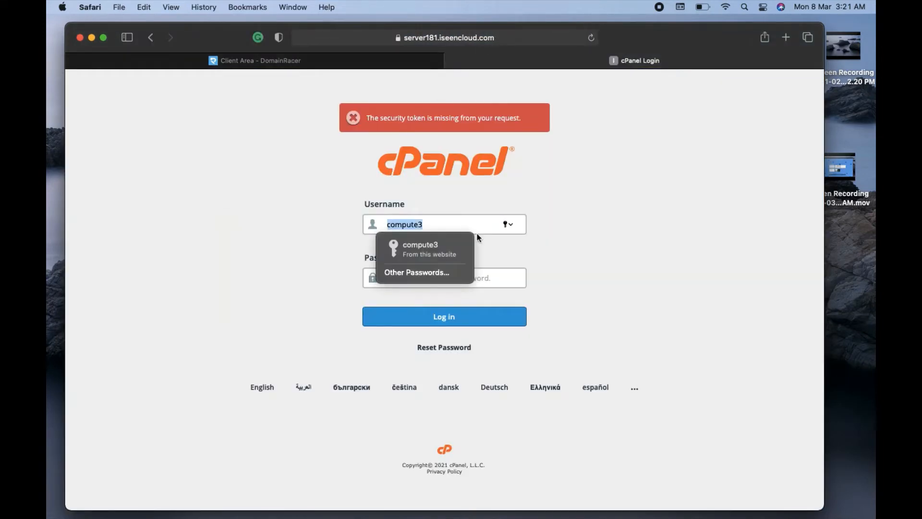
pyautogui.click(421, 248)
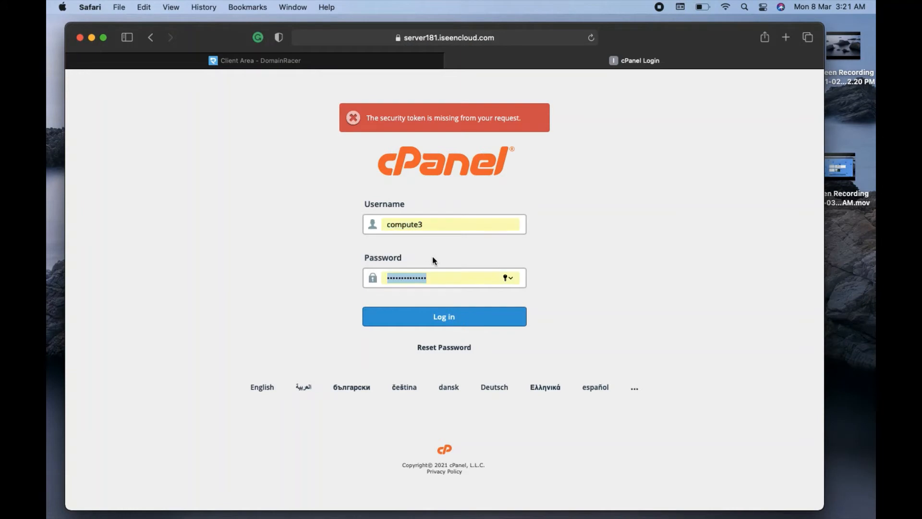
pyautogui.click(445, 319)
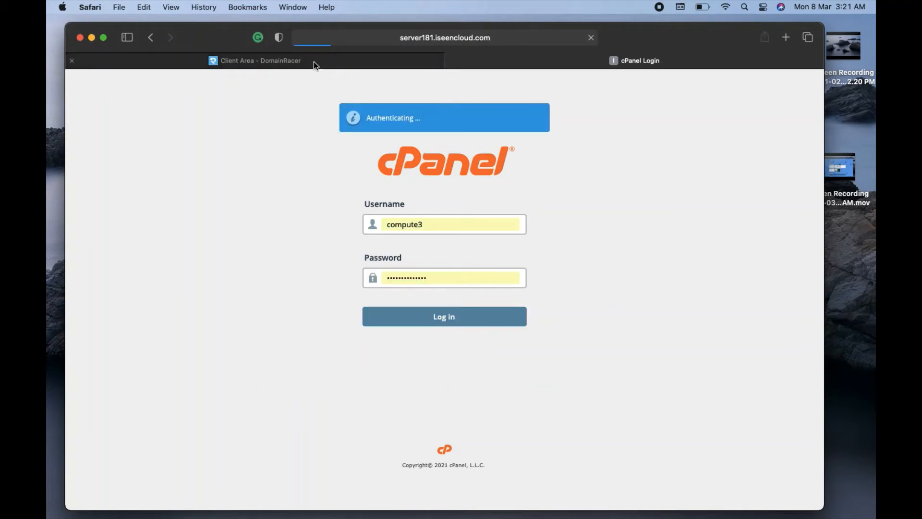
pyautogui.click(313, 62)
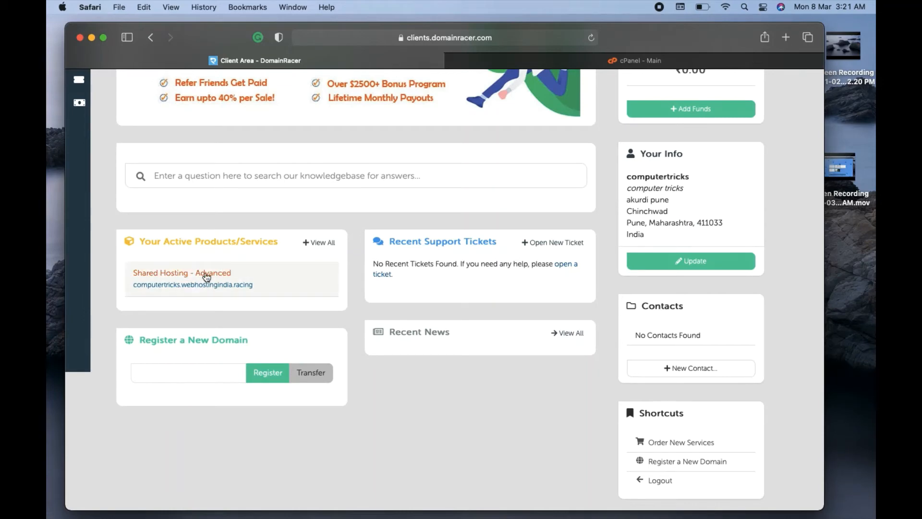
pyautogui.click(648, 62)
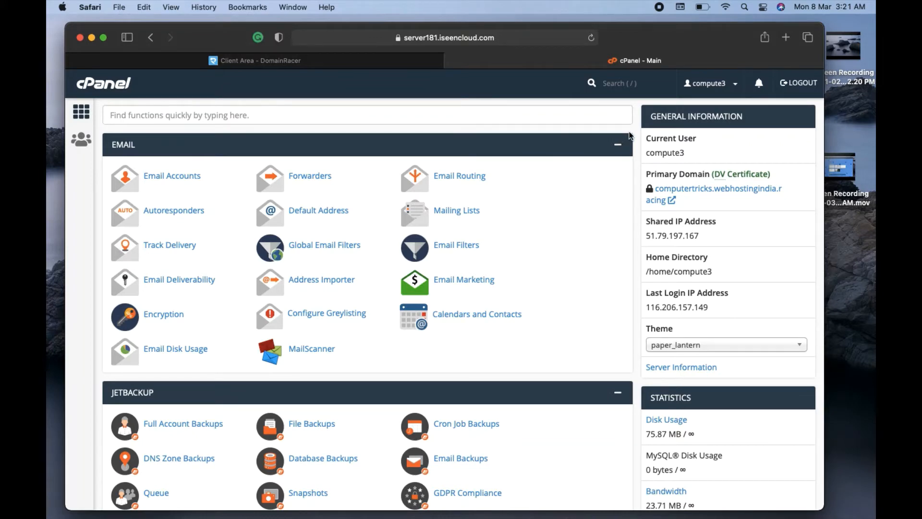
# Scroll to the Software section and open WordPress Manager by Softaculous.
pyautogui.scroll(-10, 630, 136)
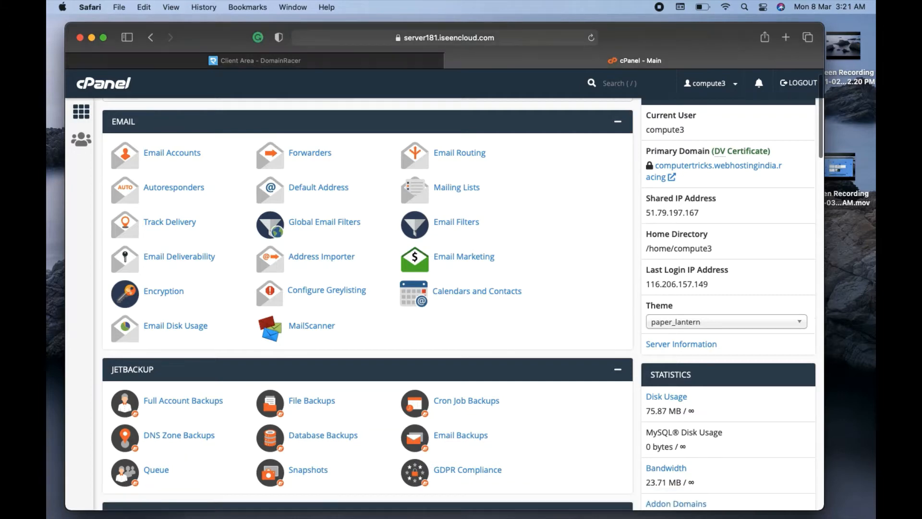
pyautogui.scroll(-18, 367, 304)
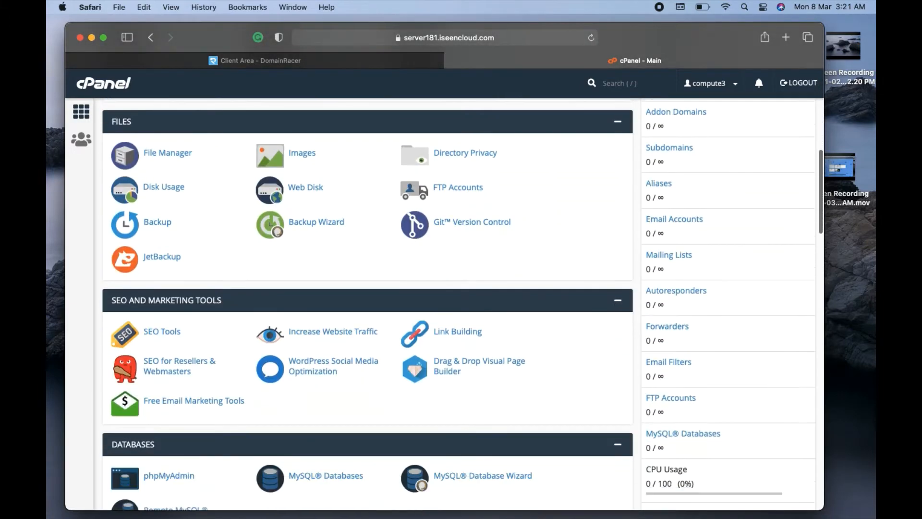
pyautogui.scroll(-16, 368, 304)
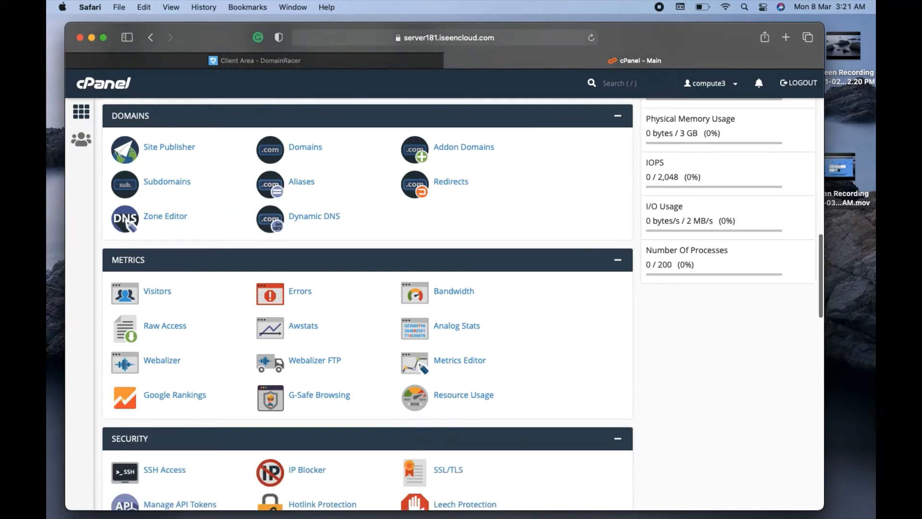
pyautogui.scroll(-1, 368, 304)
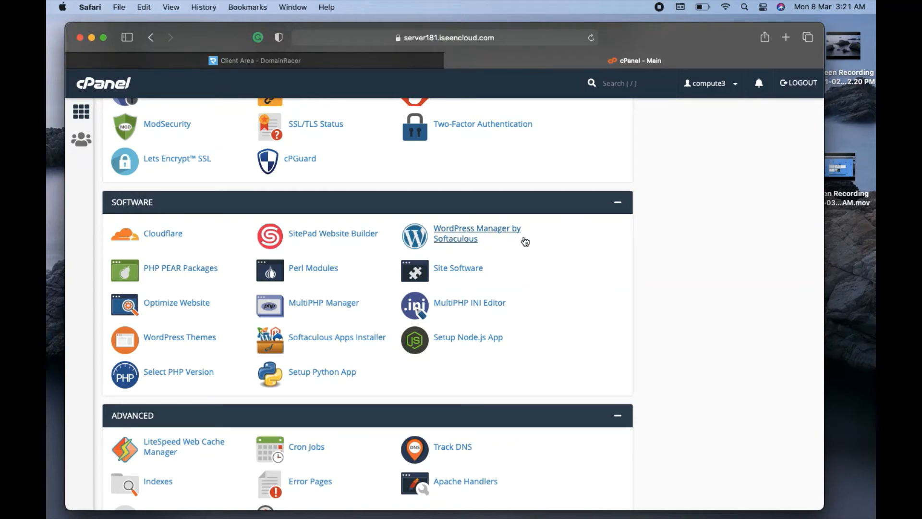
pyautogui.click(463, 231)
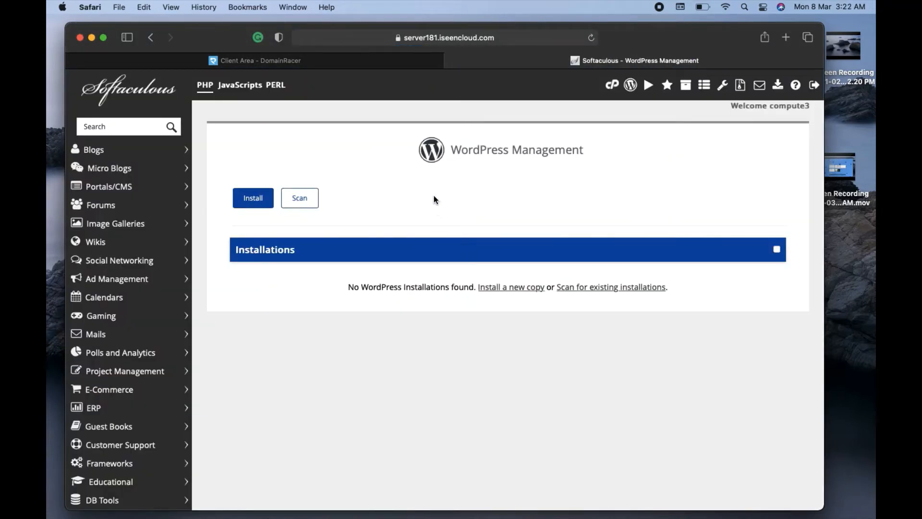
# Start a new WordPress installation from the WordPress Management page and scroll through the form.
pyautogui.moveTo(451, 152); pyautogui.dragTo(587, 153)
pyautogui.click(594, 184)
pyautogui.click(251, 197)
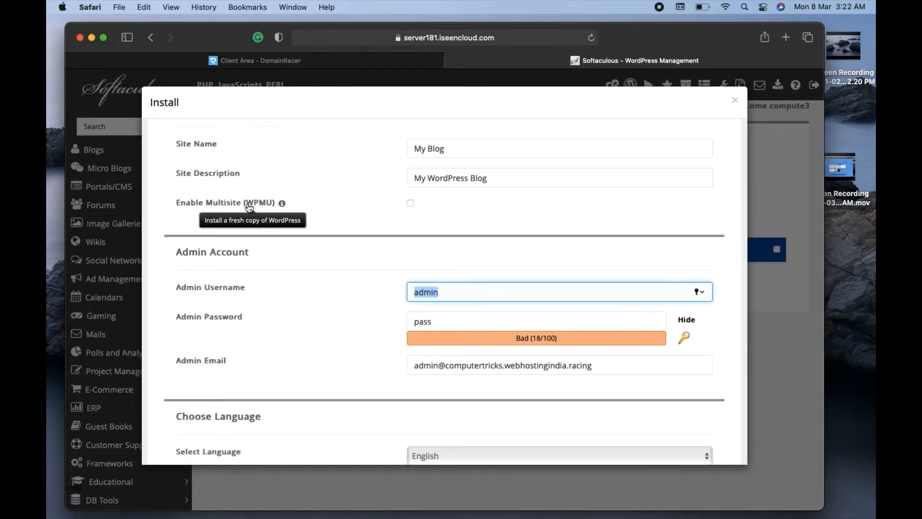
pyautogui.click(355, 180)
pyautogui.scroll(1, 356, 180)
pyautogui.scroll(5, 355, 179)
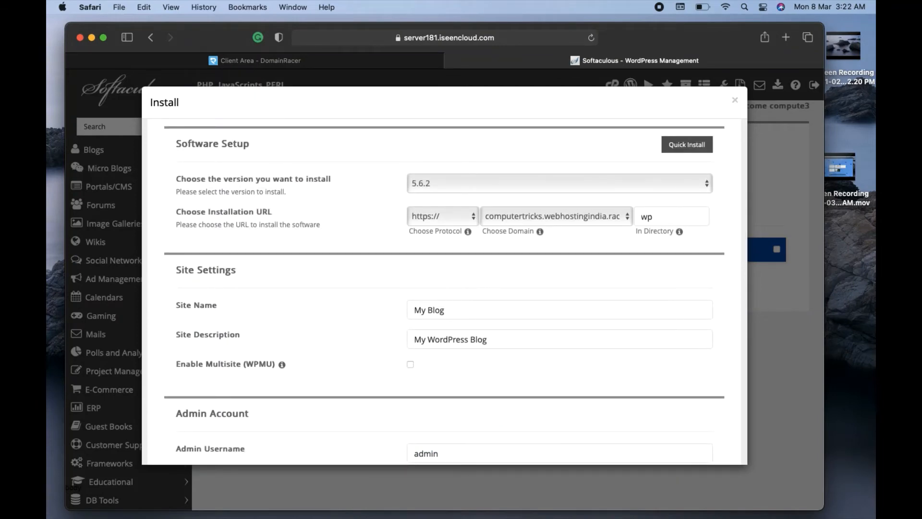
pyautogui.scroll(2, 455, 296)
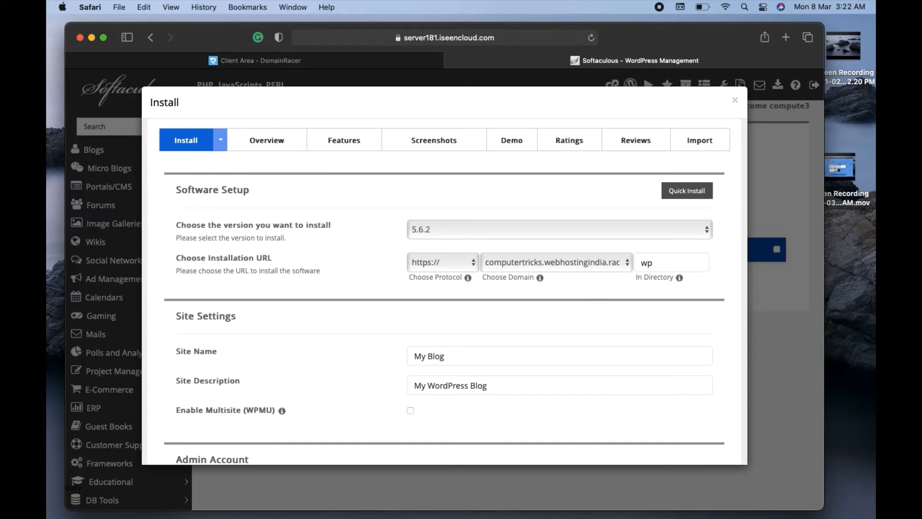
pyautogui.scroll(-3, 445, 291)
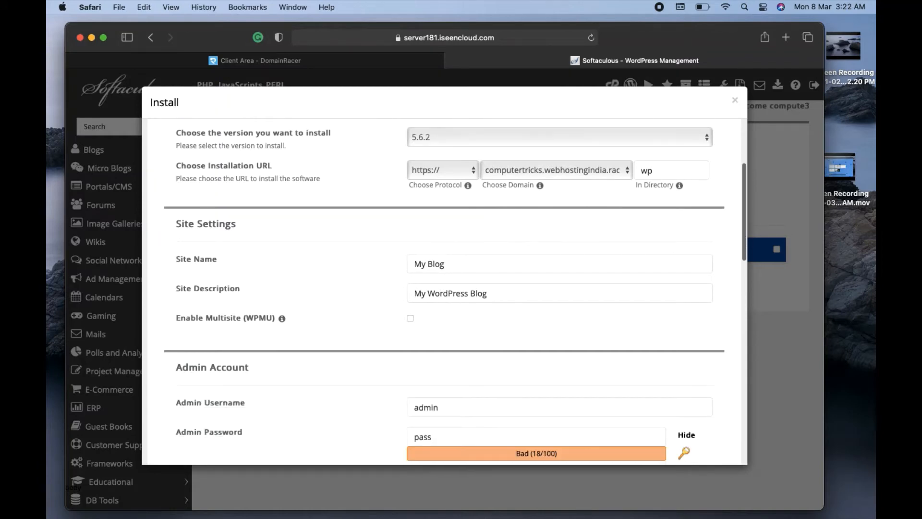
pyautogui.scroll(3, 401, 161)
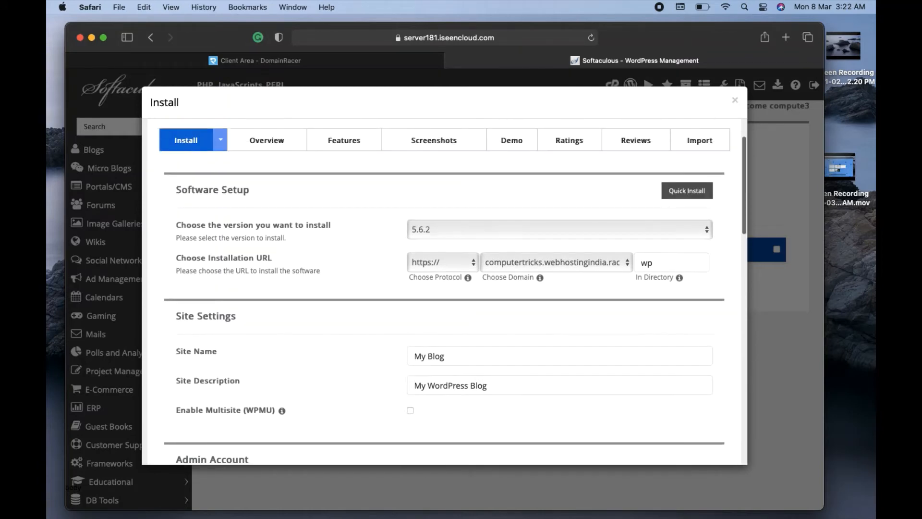
# Keep WordPress version 5.6.2 in the version dropdown and scroll down to Site Settings.
pyautogui.click(453, 231)
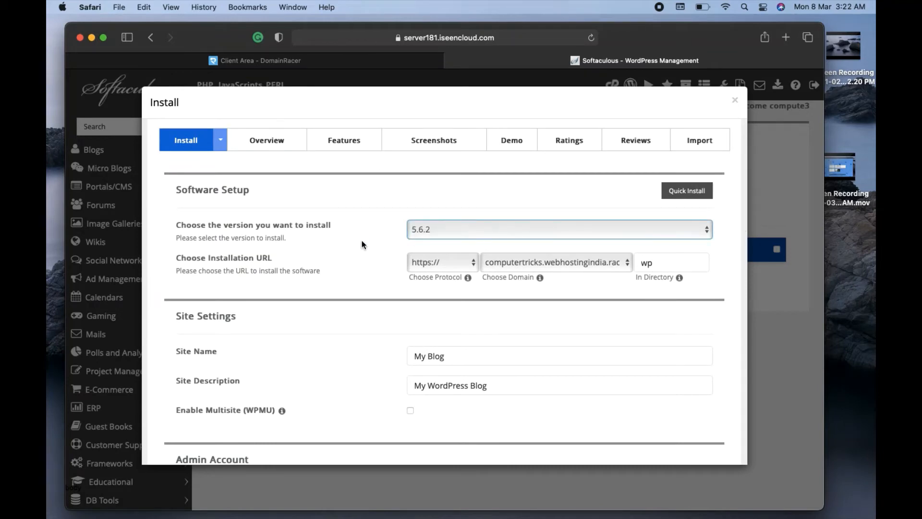
pyautogui.click(446, 232)
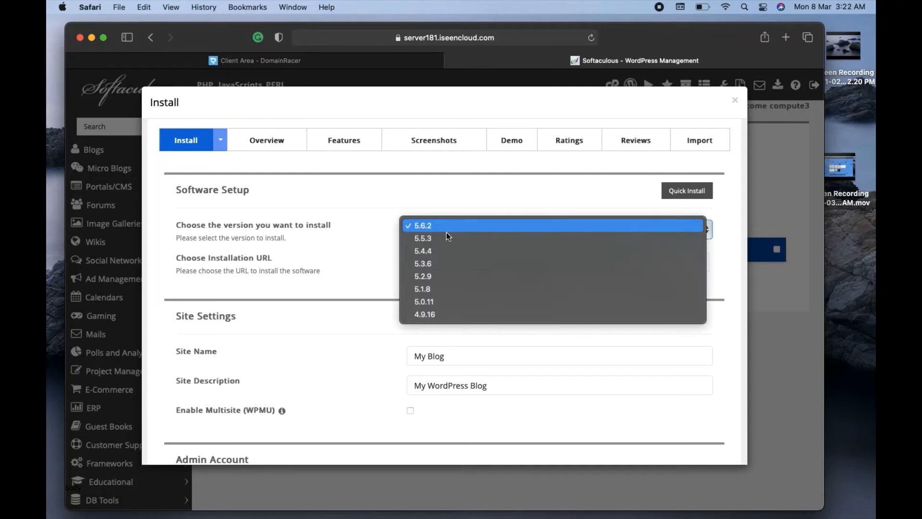
pyautogui.click(326, 220)
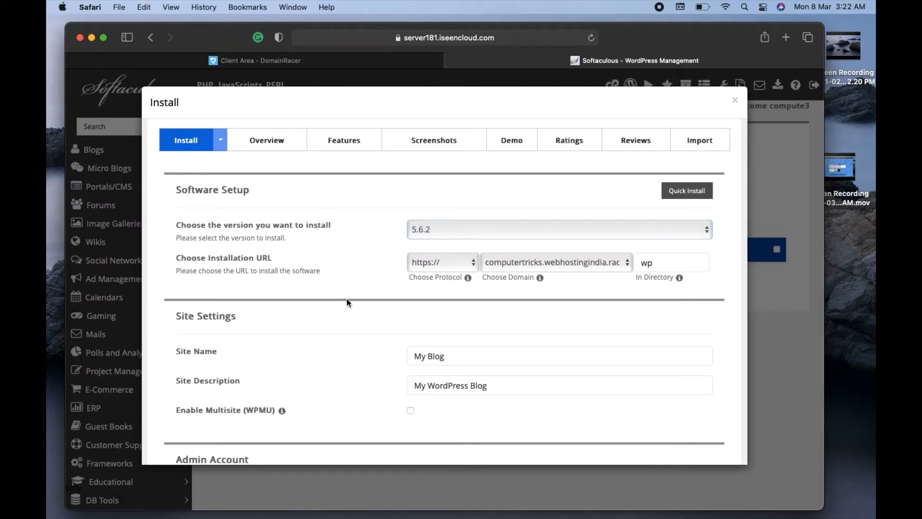
pyautogui.scroll(-2, 346, 302)
pyautogui.scroll(-6, 444, 291)
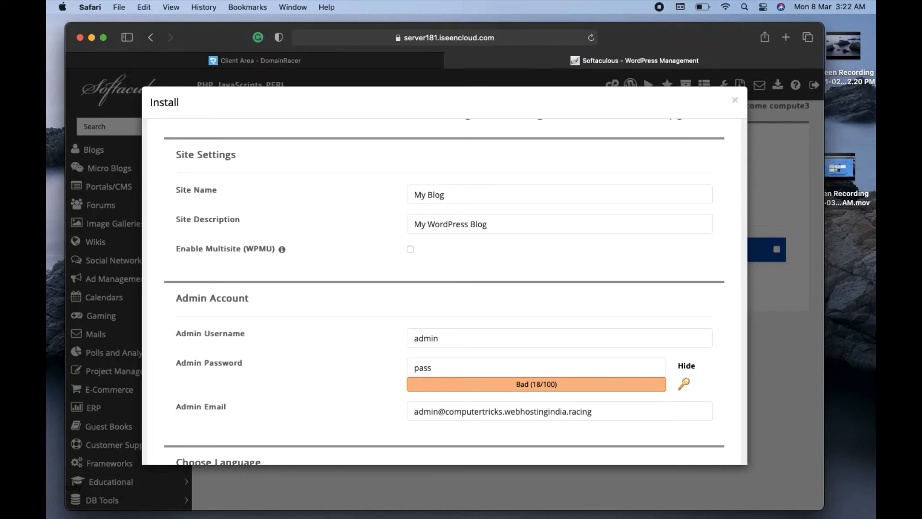
# Replace the default site name 'My Blog' with 'My Photos 24'.
pyautogui.click(464, 195)
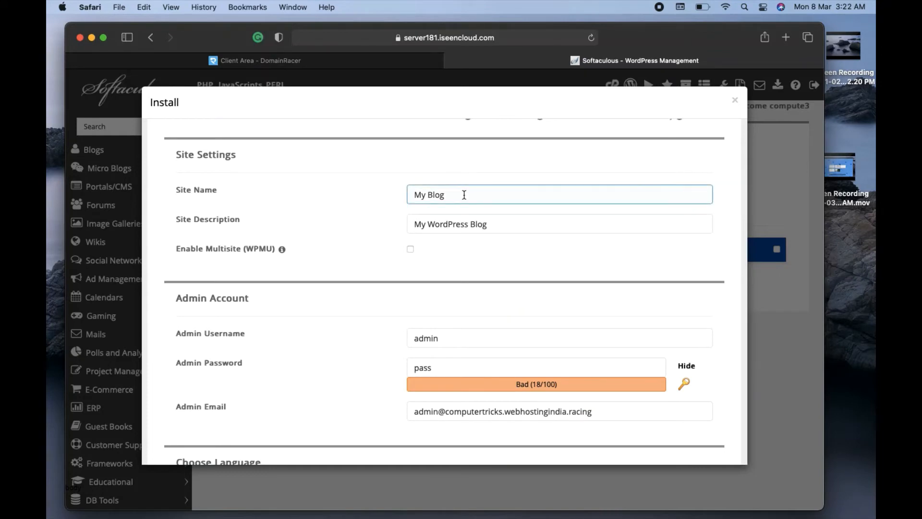
pyautogui.press('BackSpace')
pyautogui.press('BackSpace')
pyautogui.press('BackSpace')
pyautogui.press('BackSpace')
pyautogui.press('BackSpace')
pyautogui.press('BackSpace')
pyautogui.press('BackSpace')
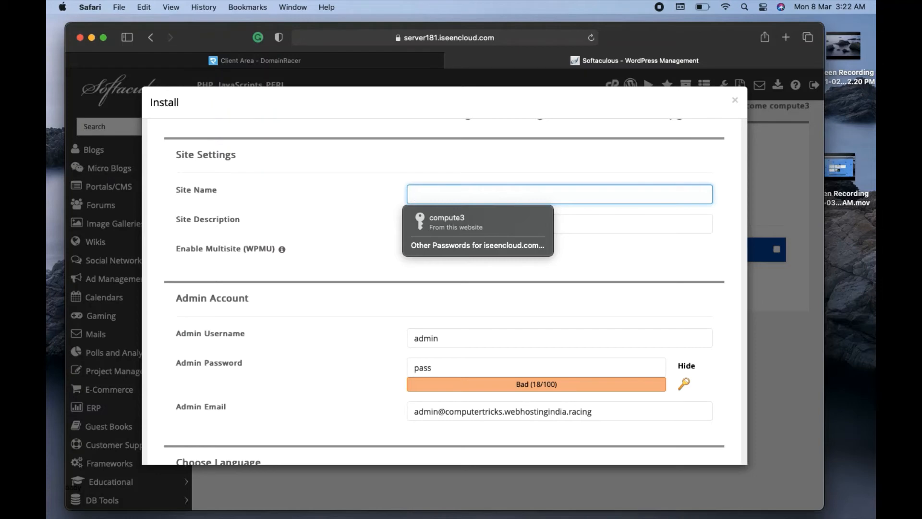
pyautogui.write('My ')
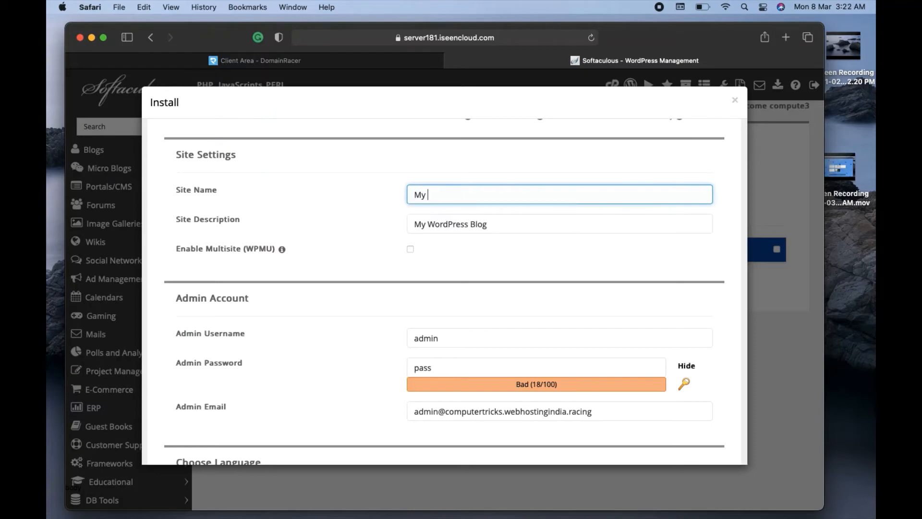
pyautogui.write('Photos 24')
# Replace the default site description with a line saying these photos were all shot by me.
pyautogui.click(494, 225)
pyautogui.press('BackSpace')
pyautogui.press('BackSpace')
pyautogui.press('BackSpace')
pyautogui.press('BackSpace')
pyautogui.press('BackSpace')
pyautogui.press('BackSpace')
pyautogui.press('BackSpace')
pyautogui.press('BackSpace')
pyautogui.press('BackSpace')
pyautogui.press('BackSpace')
pyautogui.press('BackSpace')
pyautogui.press('BackSpace')
pyautogui.press('BackSpace')
pyautogui.press('BackSpace')
pyautogui.press('BackSpace')
pyautogui.press('BackSpace')
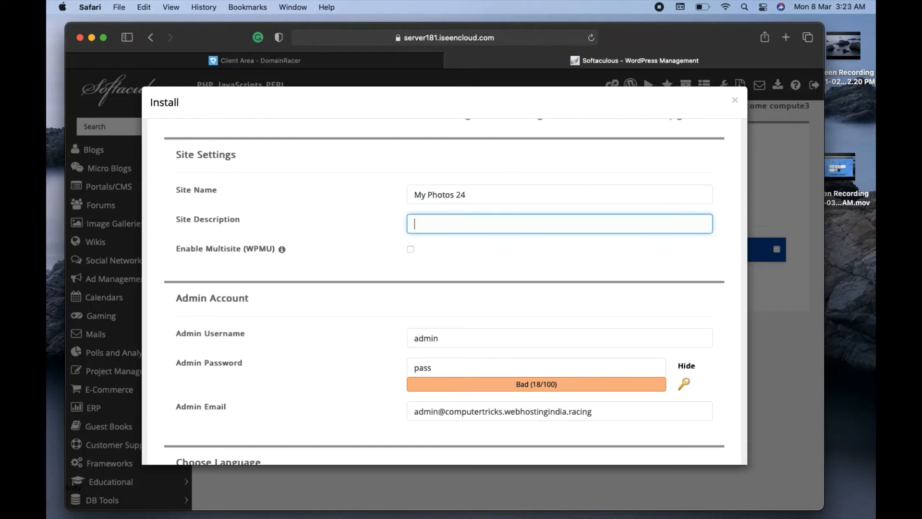
pyautogui.press('BackSpace')
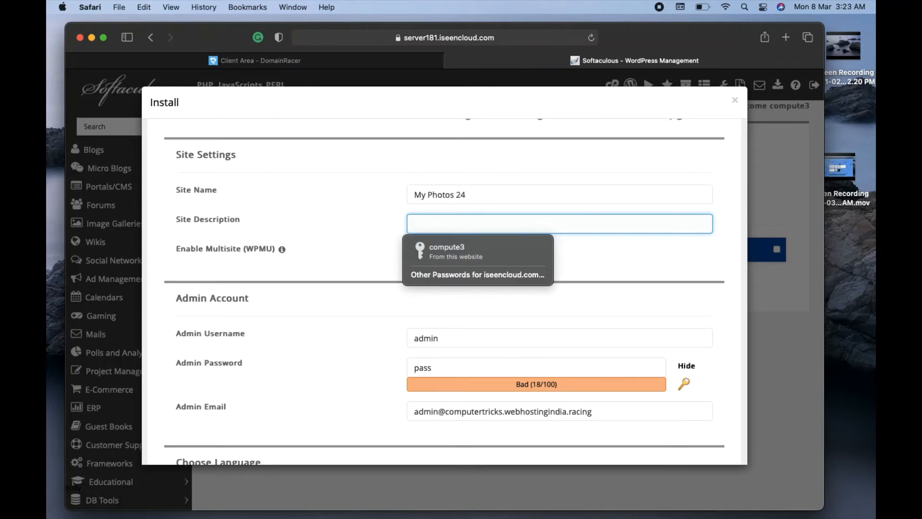
pyautogui.write('Hey ')
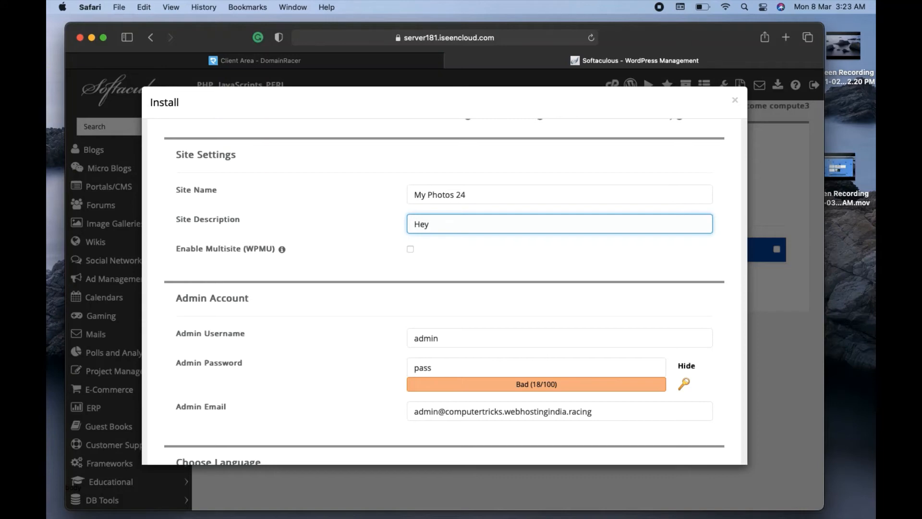
pyautogui.write('these all photoes shot by me')
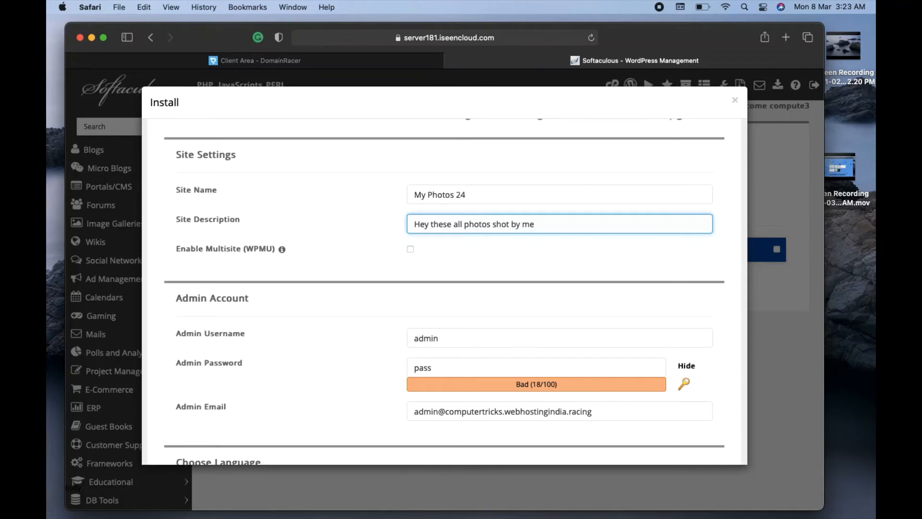
pyautogui.click(446, 274)
# Clear the default admin password and enter a new admin account password.
pyautogui.scroll(-3, 446, 276)
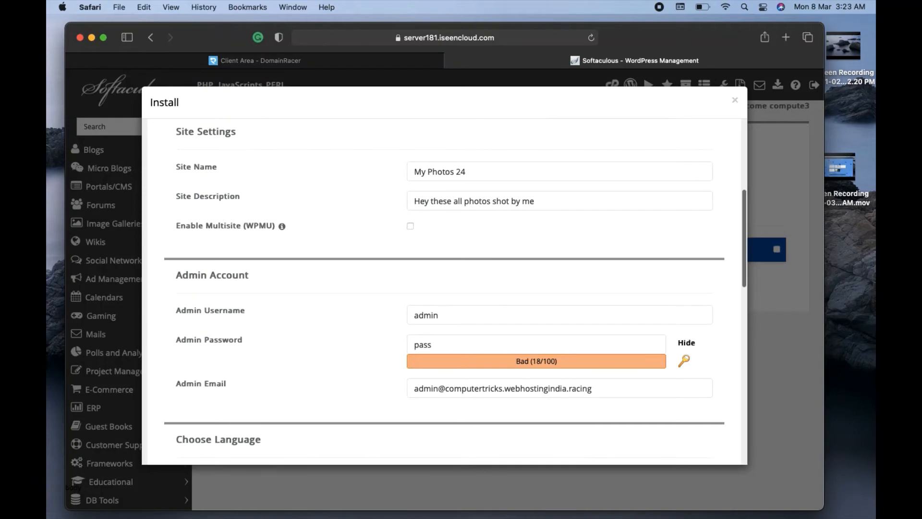
pyautogui.click(448, 273)
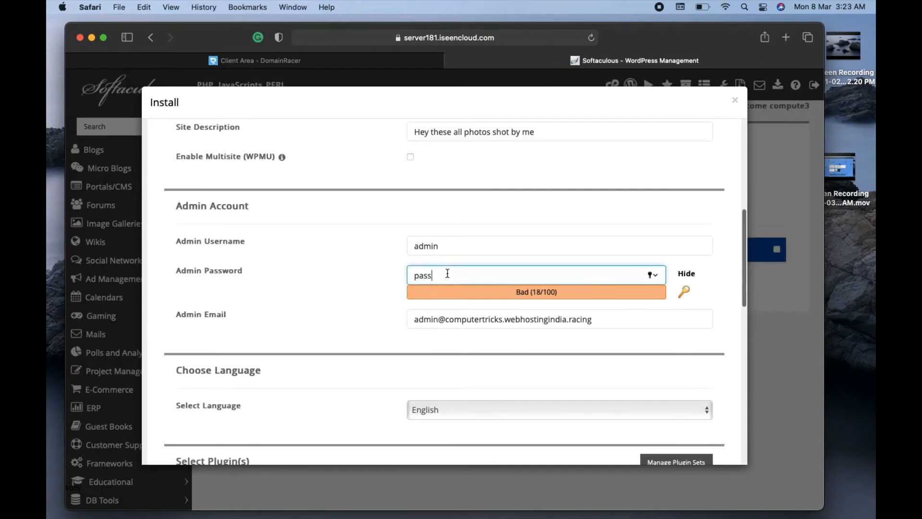
pyautogui.press('BackSpace')
pyautogui.press('BackSpace')
pyautogui.press('BackSpace')
pyautogui.press('BackSpace')
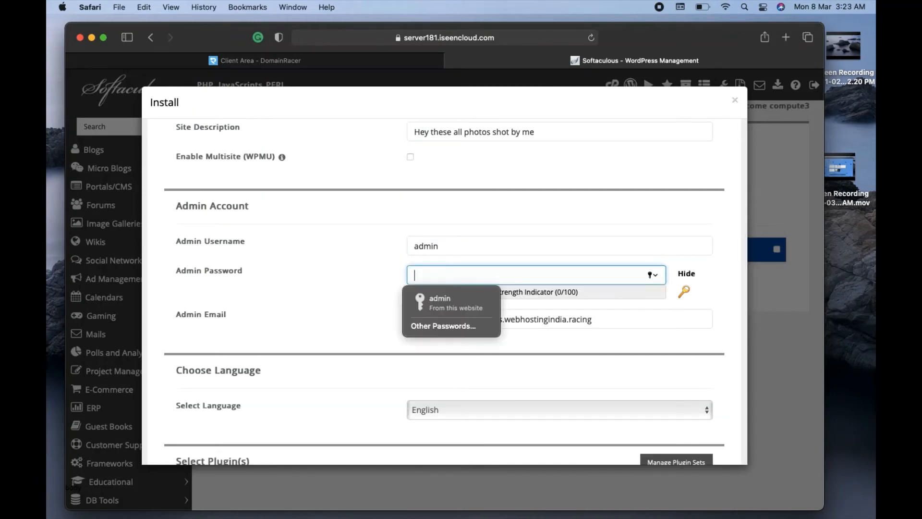
pyautogui.write('admin')
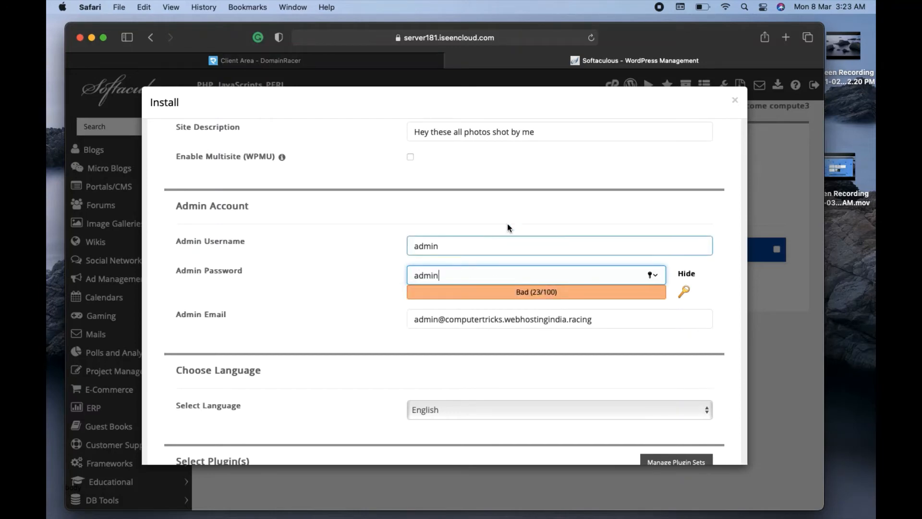
pyautogui.click(524, 206)
# Scroll down to Select Theme and show the full theme gallery.
pyautogui.scroll(-5, 524, 206)
pyautogui.scroll(-1, 525, 206)
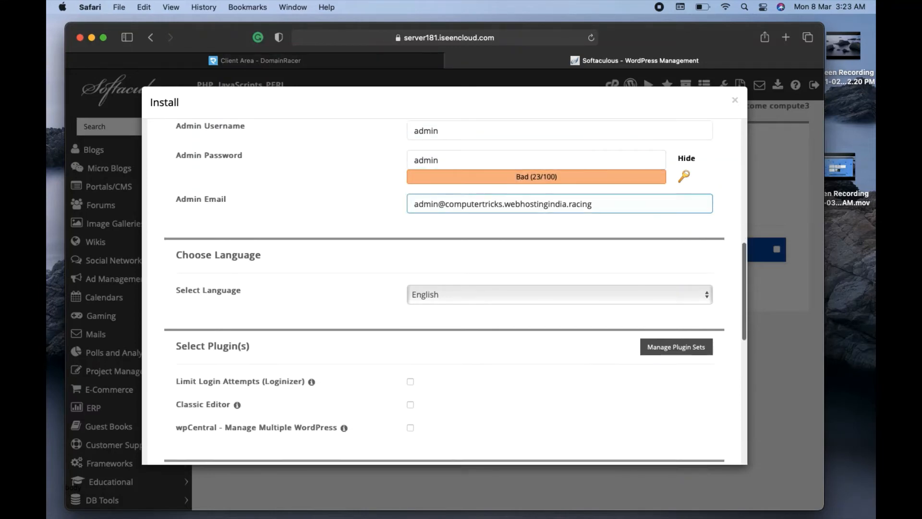
pyautogui.scroll(2, 525, 206)
pyautogui.scroll(-6, 524, 206)
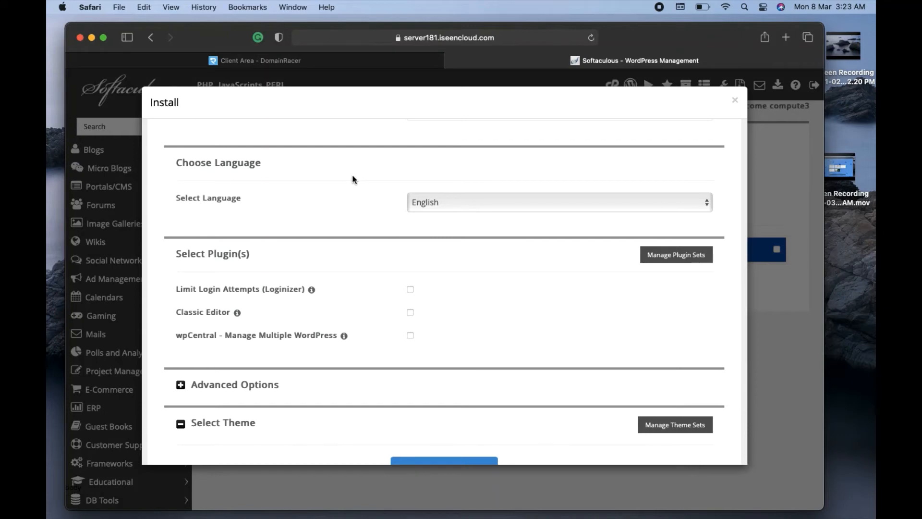
pyautogui.scroll(-5, 353, 179)
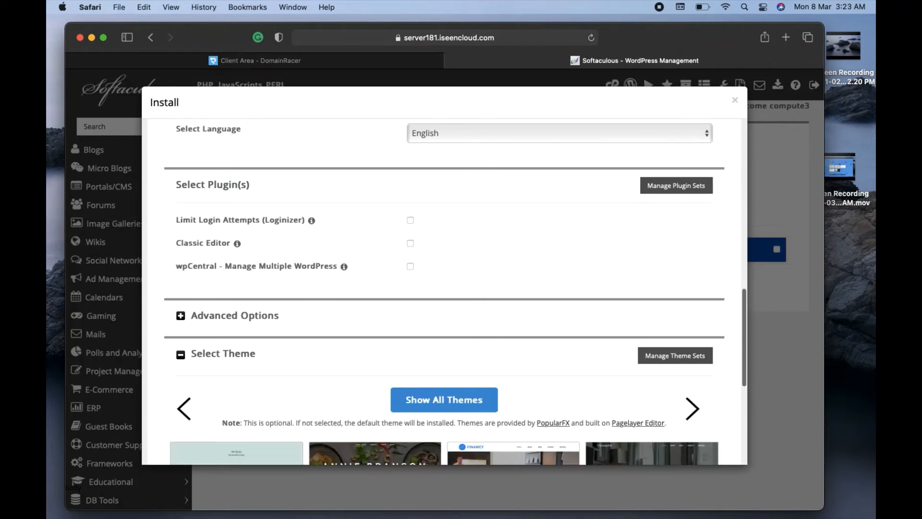
pyautogui.scroll(-5, 455, 292)
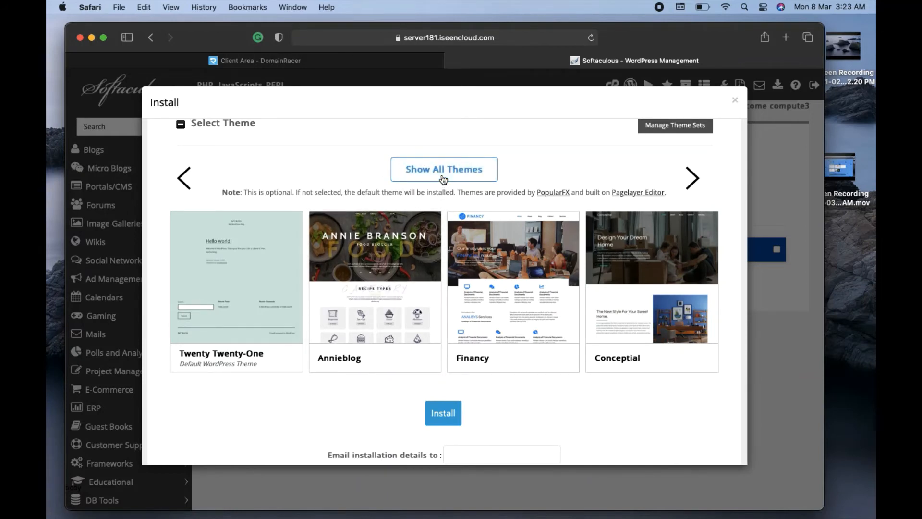
pyautogui.click(443, 179)
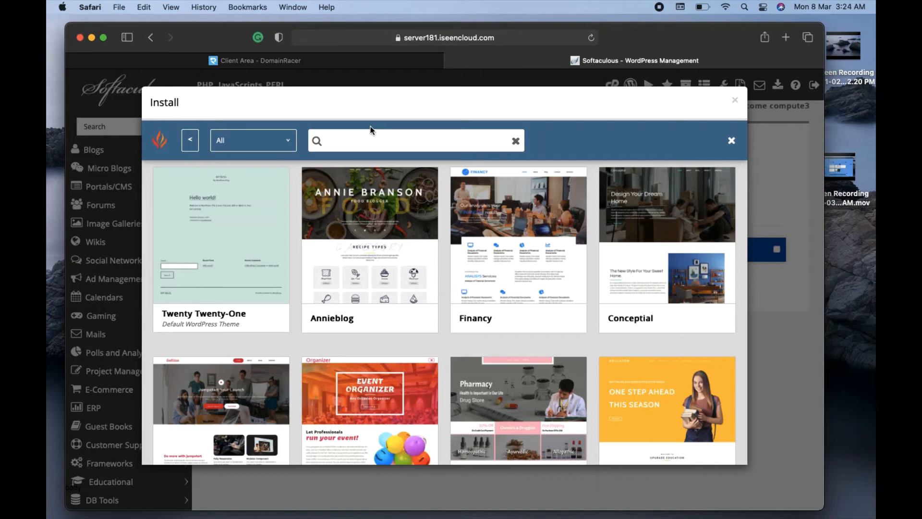
# Search the themes for 'pho' and open the Photographer theme's live demo.
pyautogui.click(364, 144)
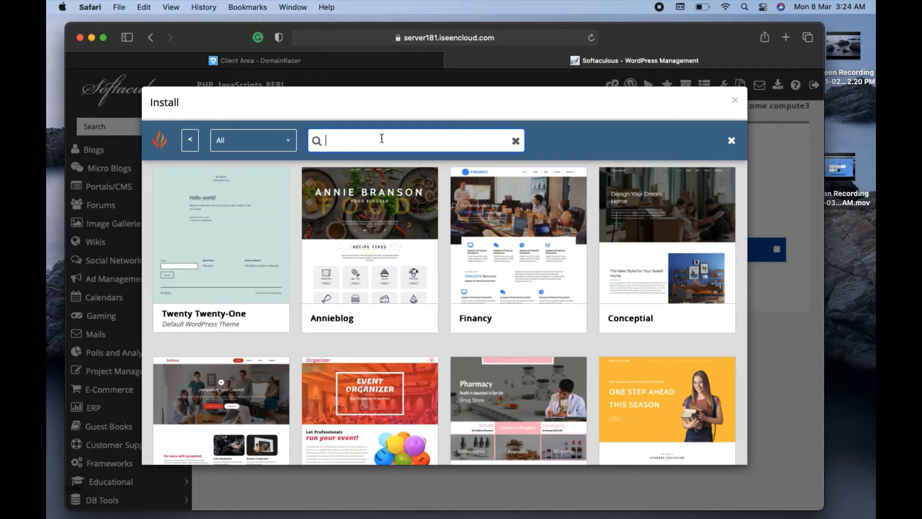
pyautogui.write('phot')
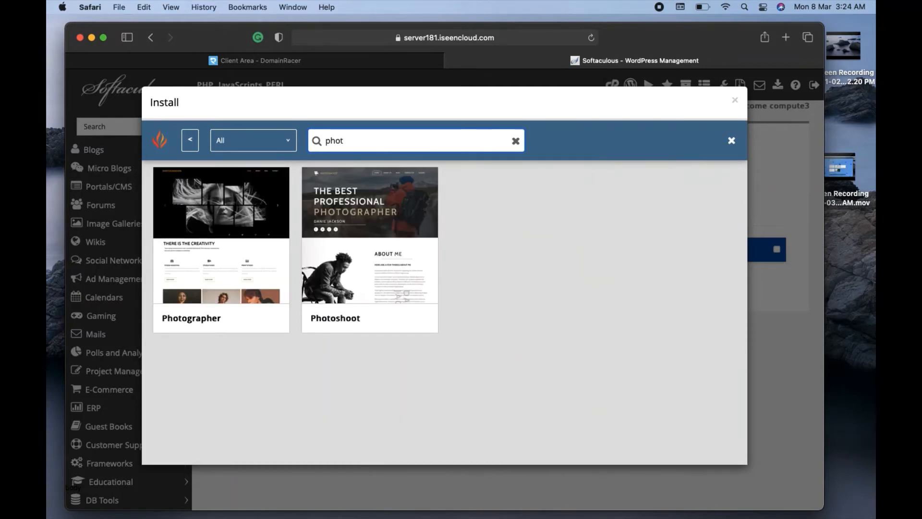
pyautogui.moveTo(263, 145)
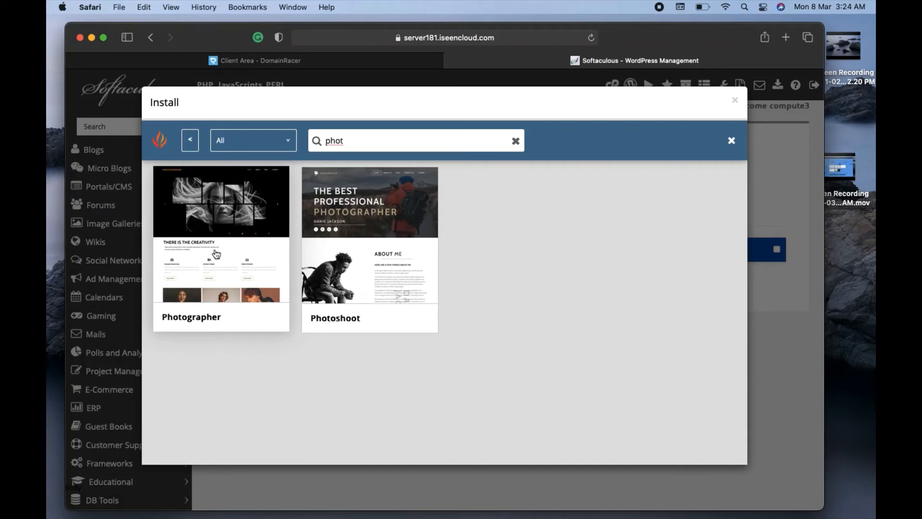
pyautogui.click(204, 224)
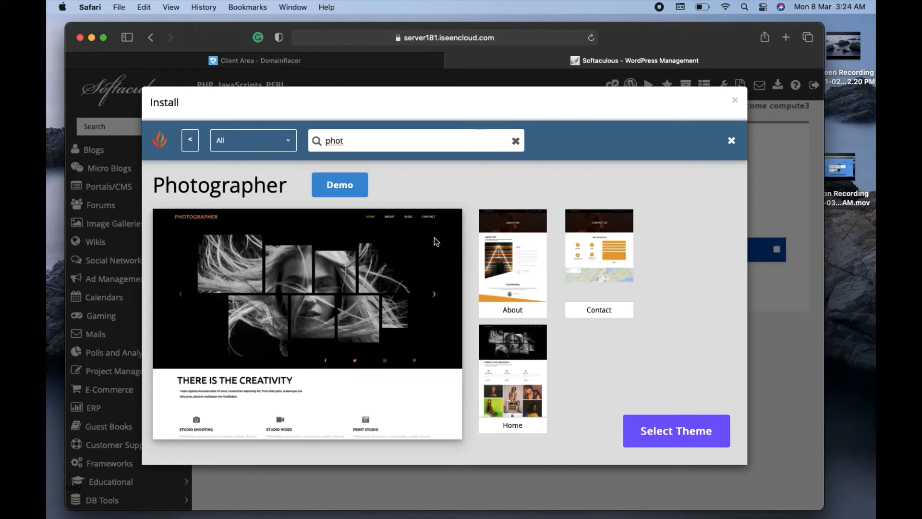
pyautogui.click(338, 192)
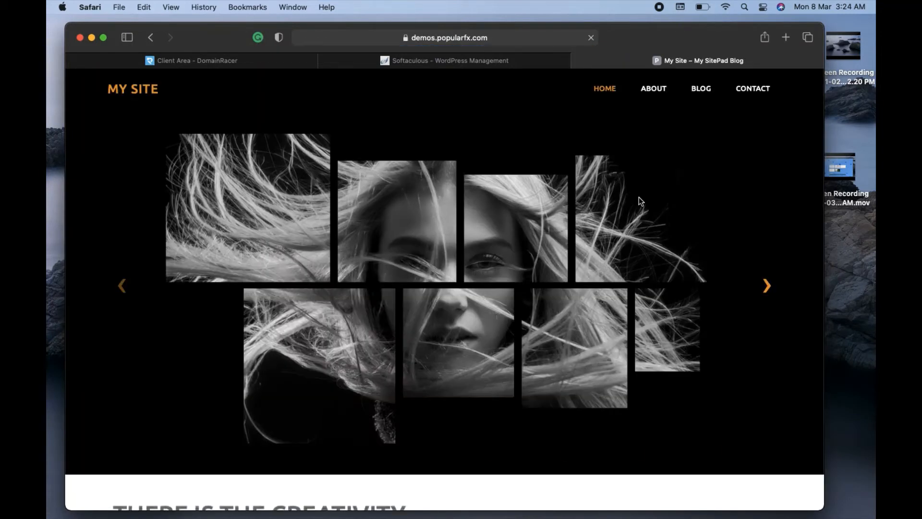
# Scroll down through the Photographer demo page and back up to the top.
pyautogui.scroll(-2, 454, 260)
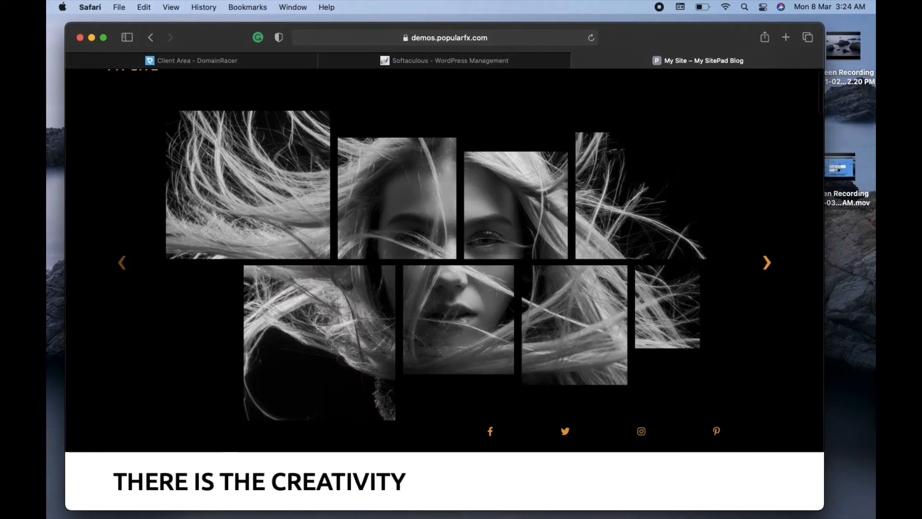
pyautogui.scroll(-10, 454, 260)
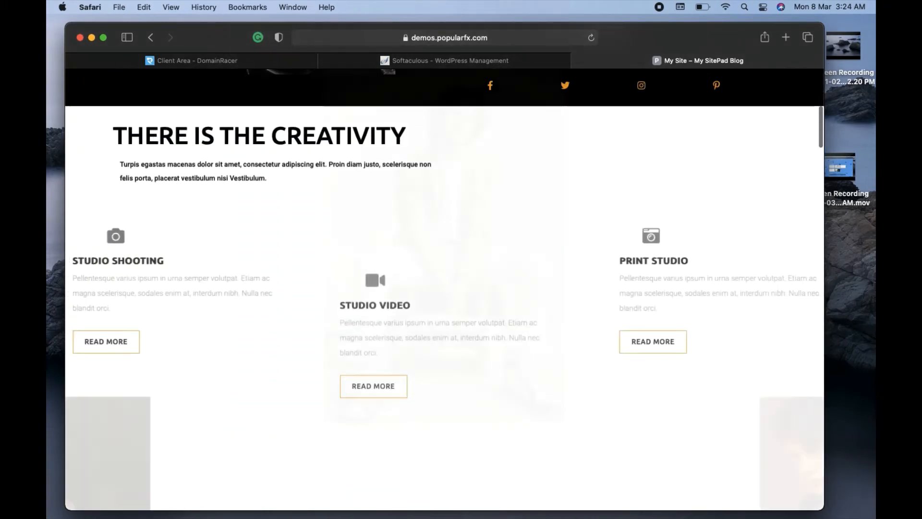
pyautogui.scroll(-2, 455, 260)
pyautogui.scroll(-10, 455, 261)
pyautogui.scroll(-5, 454, 260)
pyautogui.scroll(-10, 454, 260)
pyautogui.scroll(-10, 454, 260)
pyautogui.scroll(18, 454, 260)
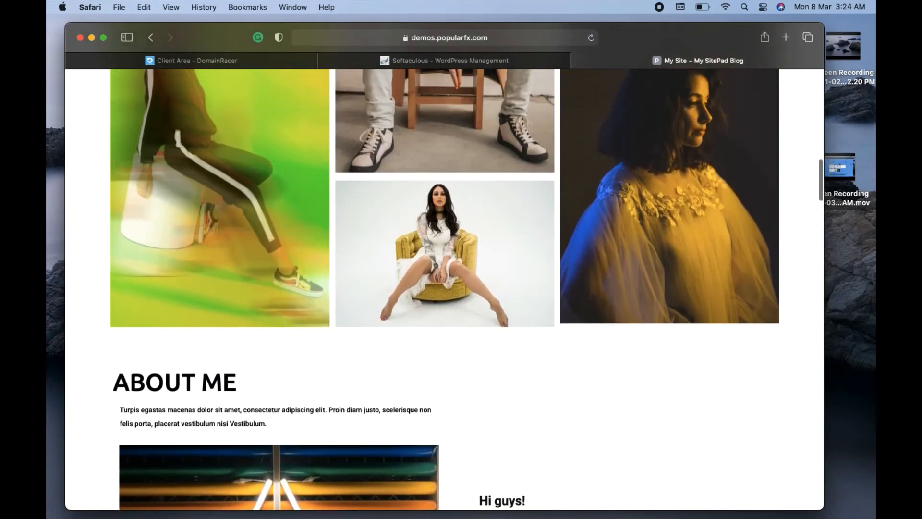
pyautogui.scroll(10, 454, 260)
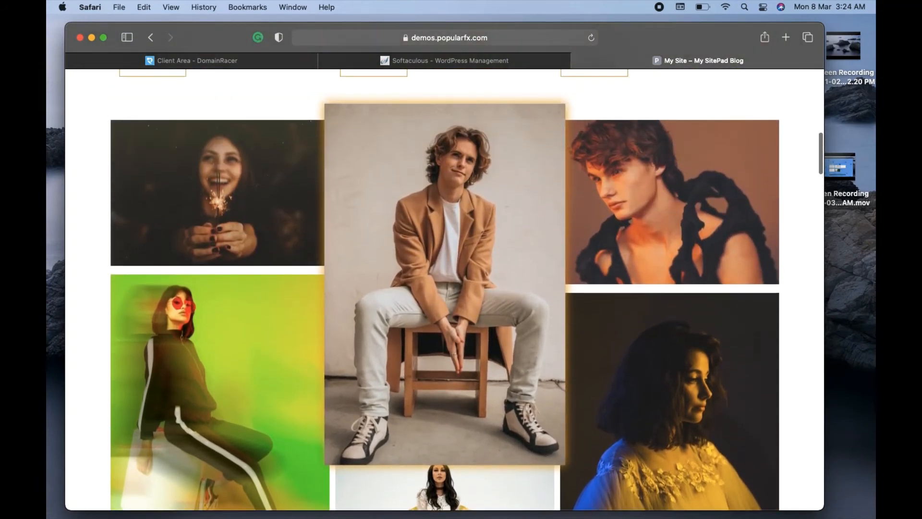
pyautogui.scroll(18, 454, 261)
pyautogui.scroll(4, 454, 261)
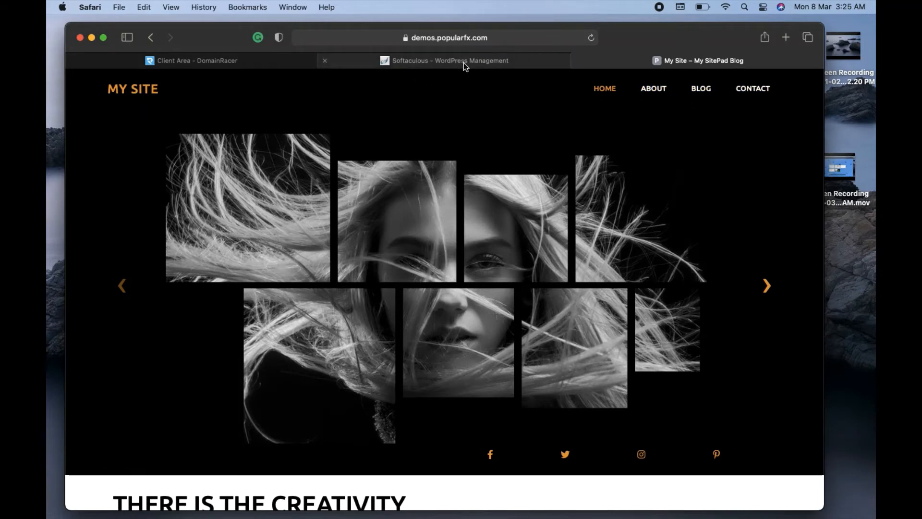
# Step the demo's image slider forward and back, then return to Softaculous.
pyautogui.click(766, 288)
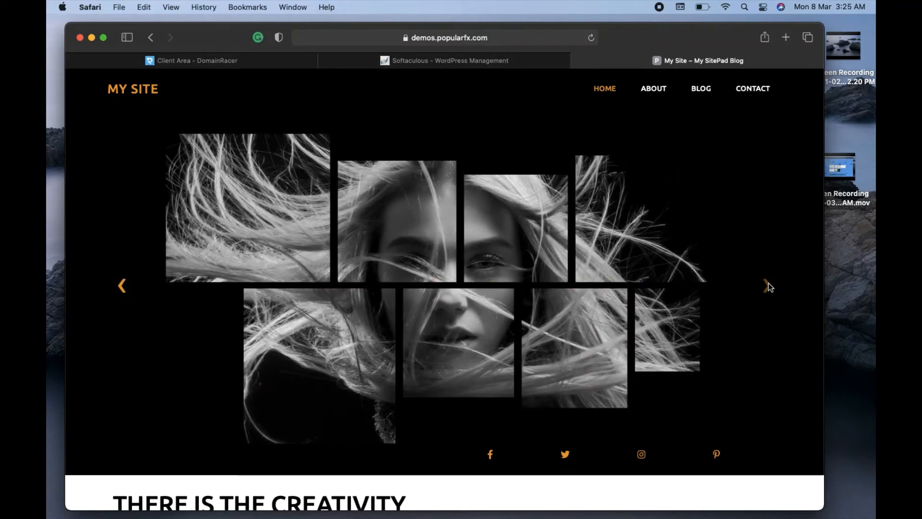
pyautogui.click(121, 285)
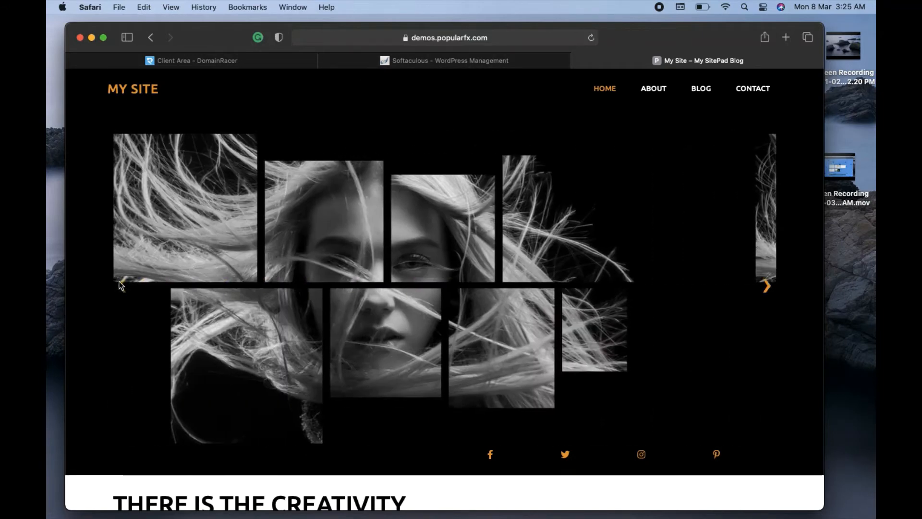
pyautogui.click(463, 63)
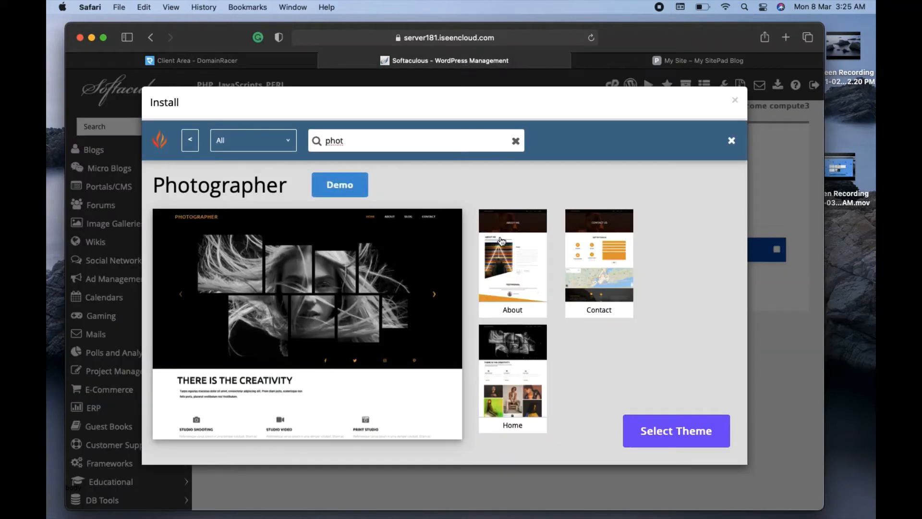
# Select Photographer as the theme and install WordPress through to completion.
pyautogui.click(671, 438)
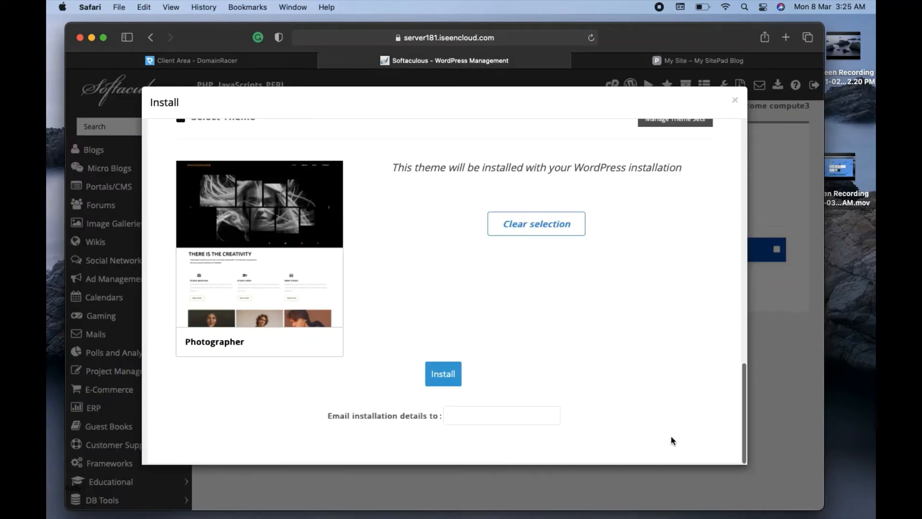
pyautogui.click(442, 378)
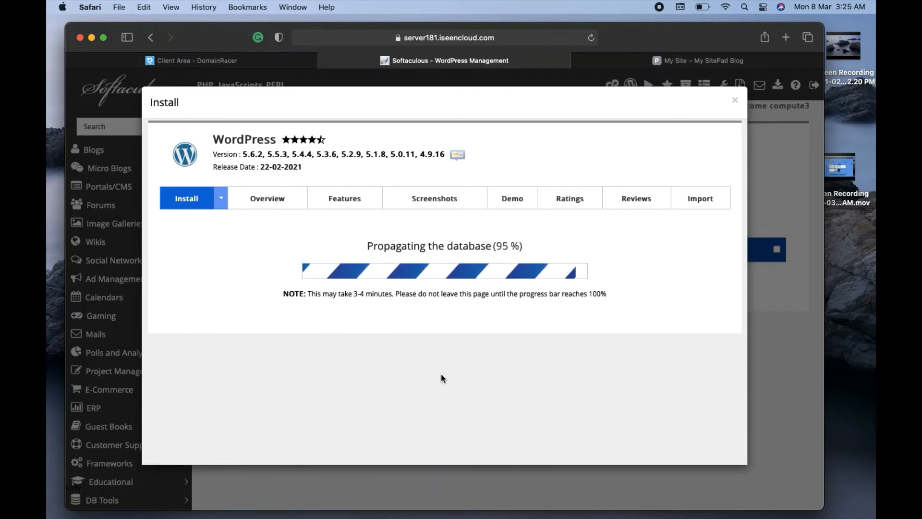
pyautogui.moveTo(308, 293); pyautogui.dragTo(389, 296)
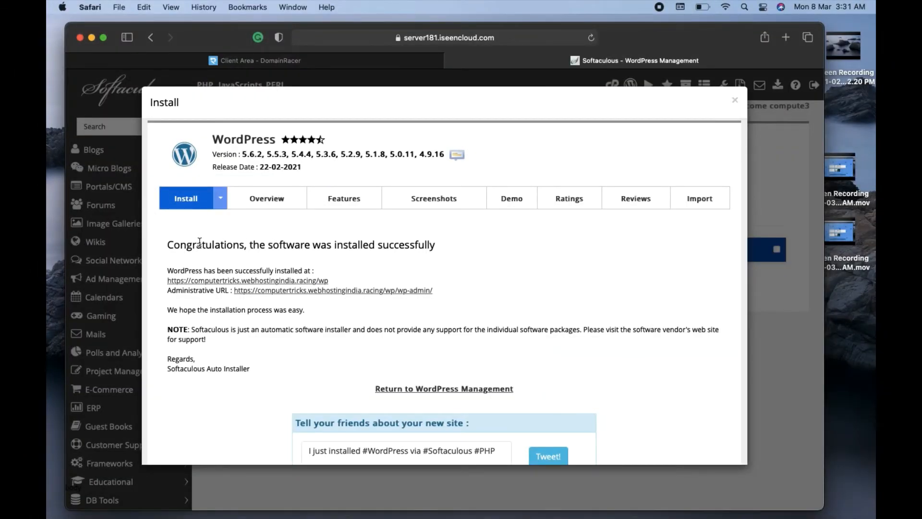
# Open the installed site at its /wp address, then its /wp-admin administrative URL, in new tabs.
pyautogui.moveTo(174, 247); pyautogui.dragTo(438, 249)
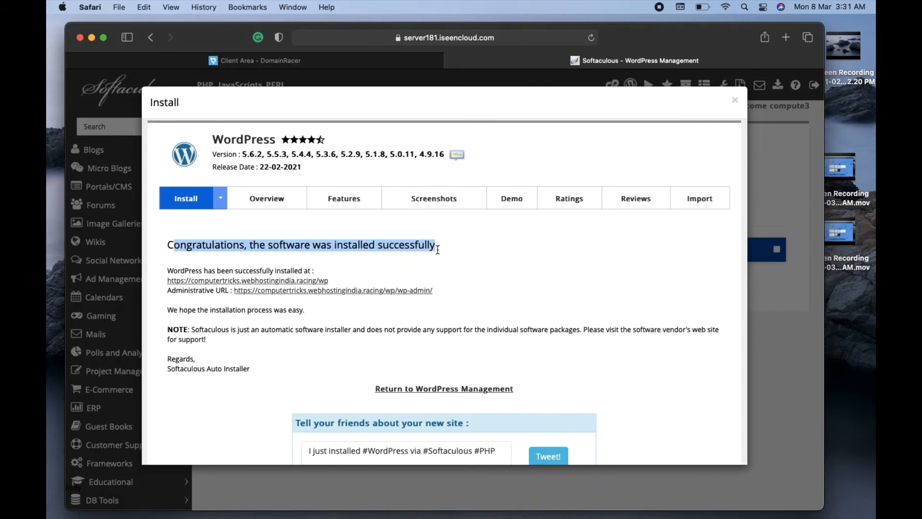
pyautogui.click(437, 250)
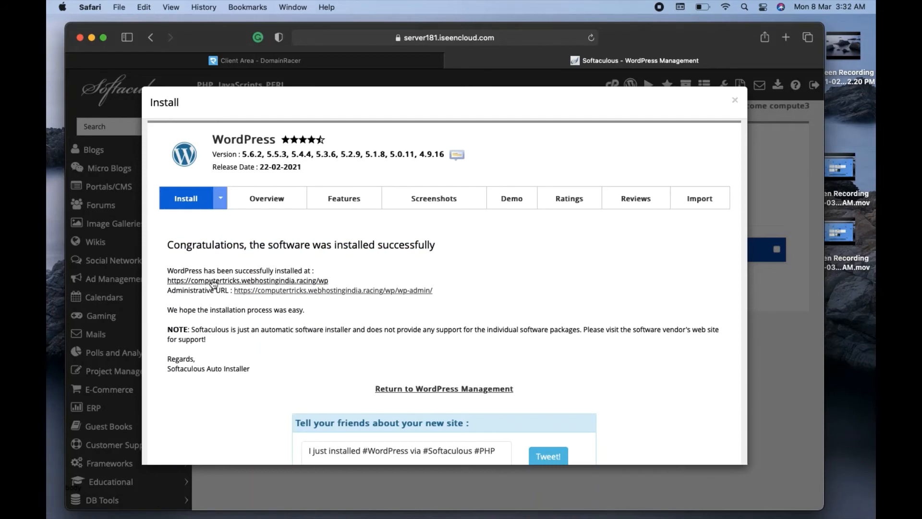
pyautogui.keyDown('super'); pyautogui.click(267, 282); pyautogui.keyUp('super')
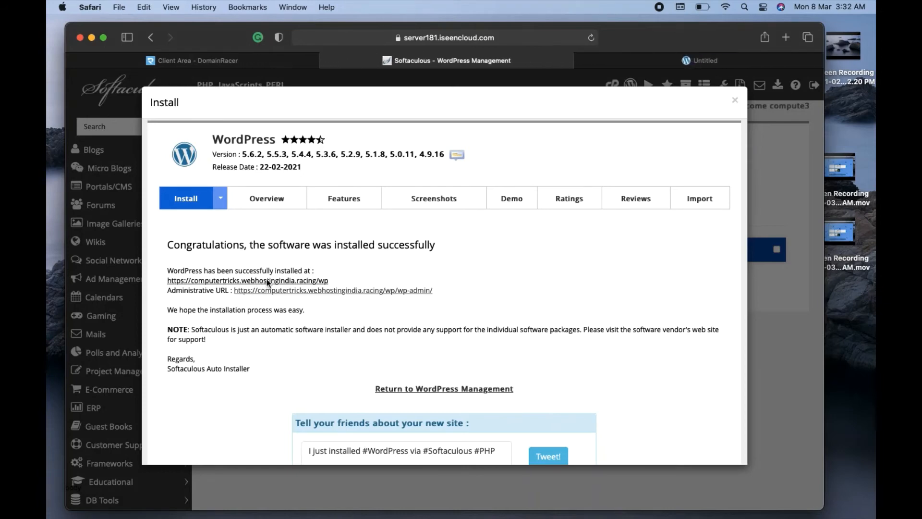
pyautogui.click(697, 61)
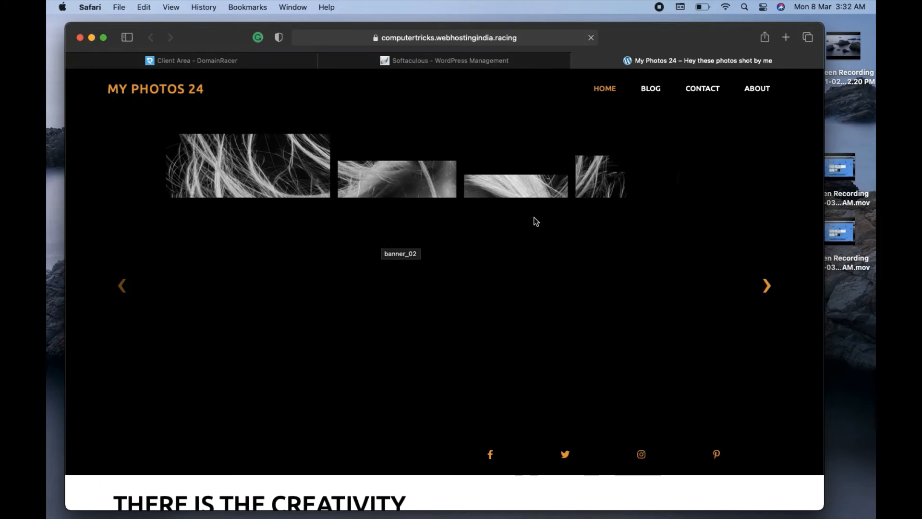
pyautogui.click(440, 63)
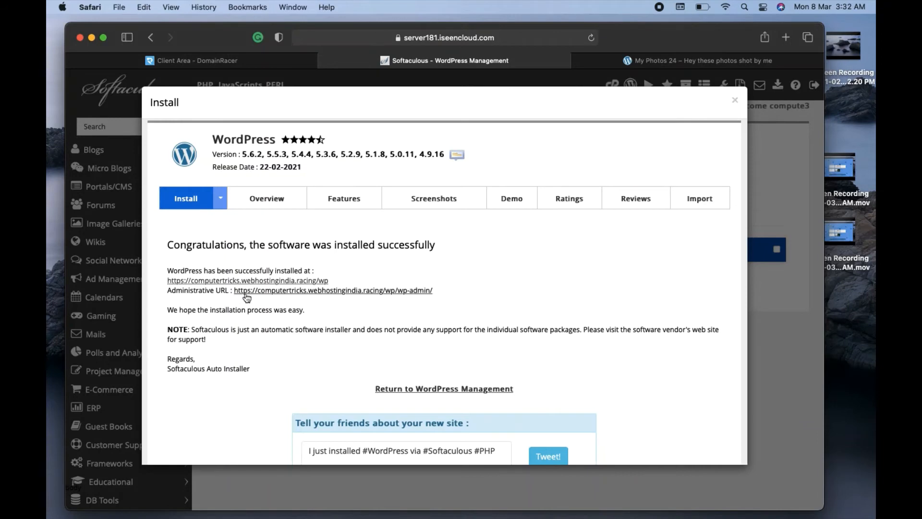
pyautogui.click(317, 291)
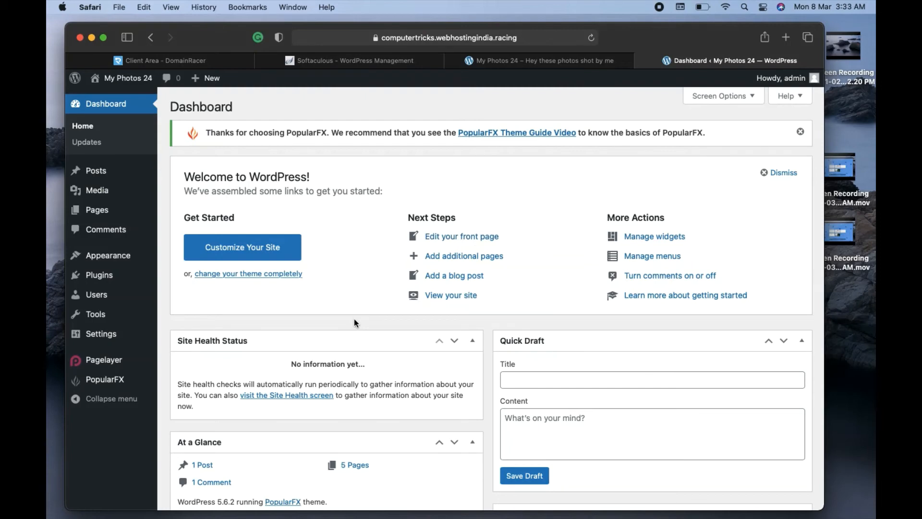
# Look over the admin sidebar's submenus, then switch to the live My Photos 24 site tab.
pyautogui.scroll(-5, 353, 318)
pyautogui.scroll(-4, 353, 318)
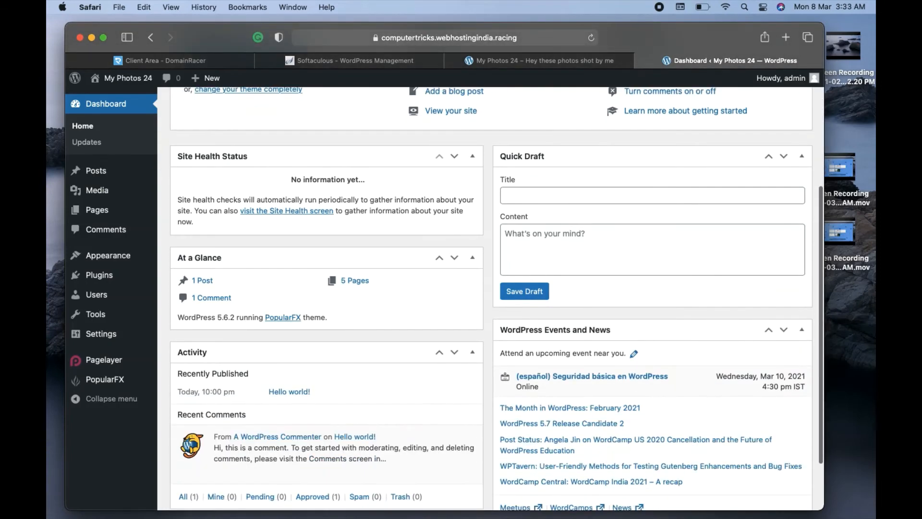
pyautogui.scroll(2, 353, 319)
pyautogui.scroll(7, 491, 298)
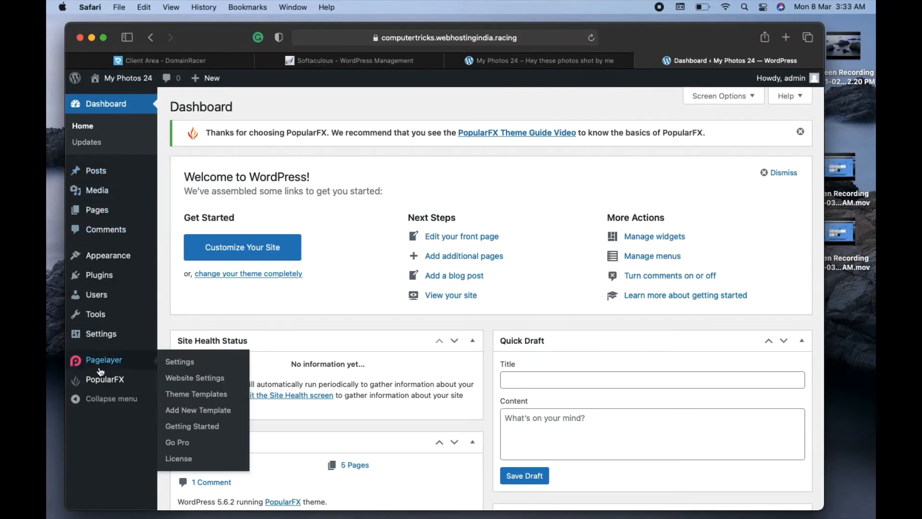
pyautogui.moveTo(98, 177)
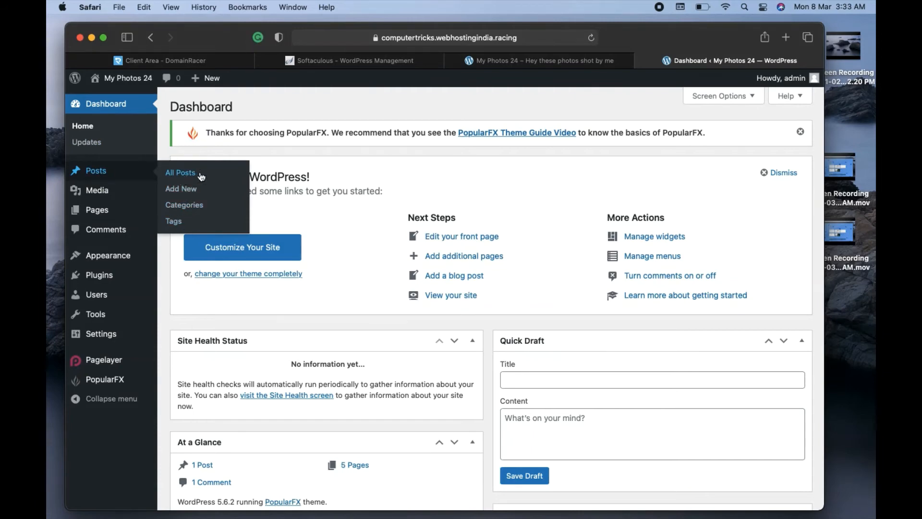
pyautogui.moveTo(113, 192)
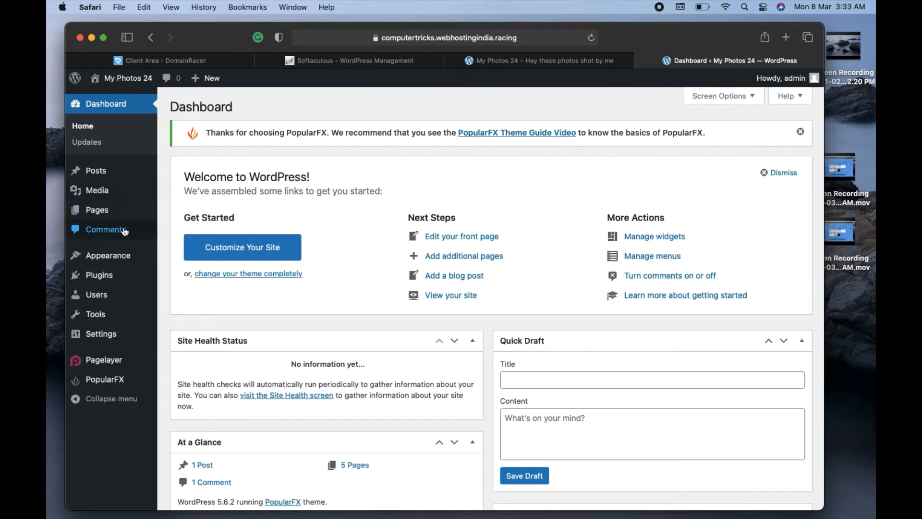
pyautogui.moveTo(114, 253)
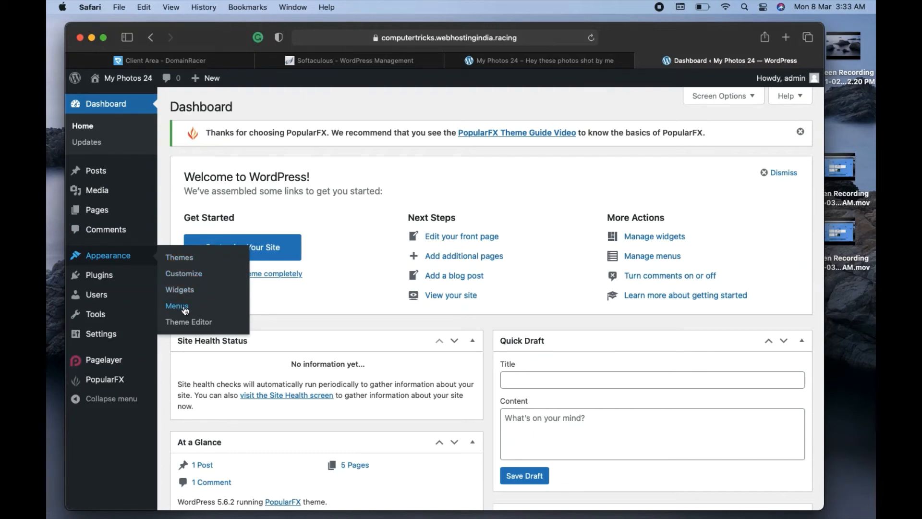
pyautogui.moveTo(111, 275)
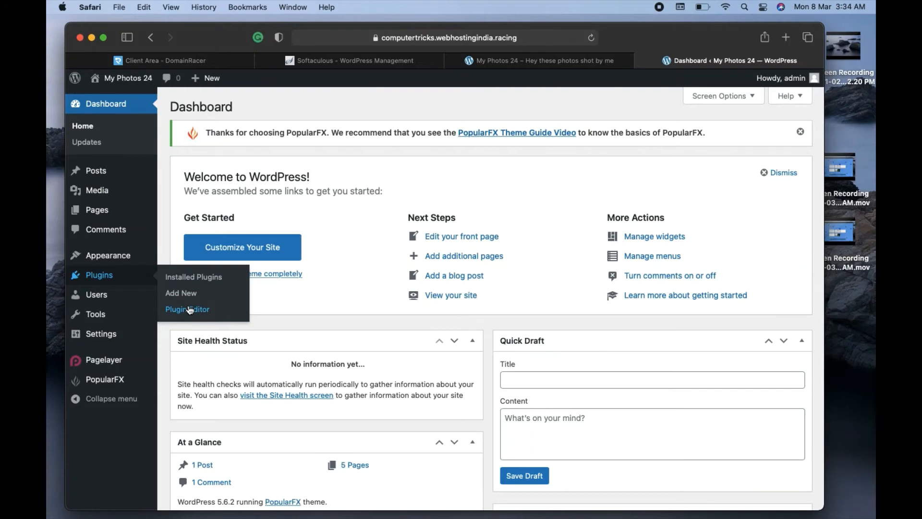
pyautogui.moveTo(120, 296)
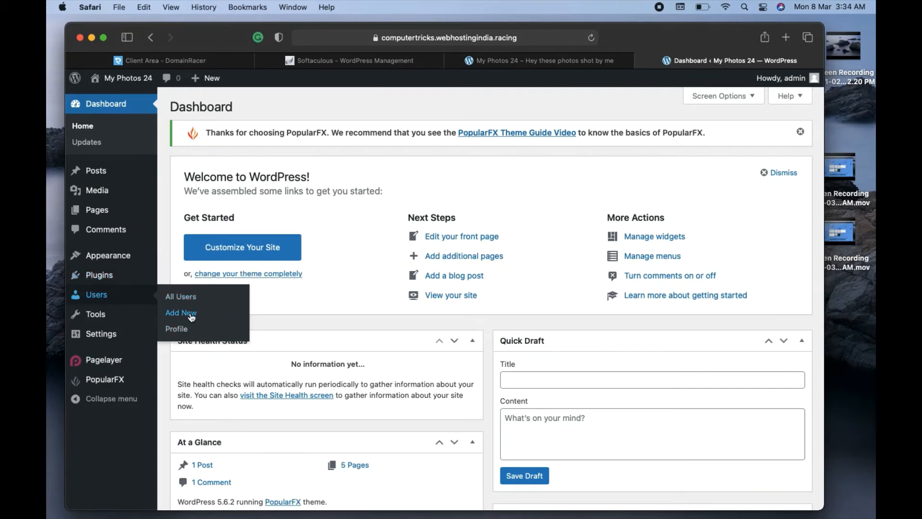
pyautogui.moveTo(138, 314)
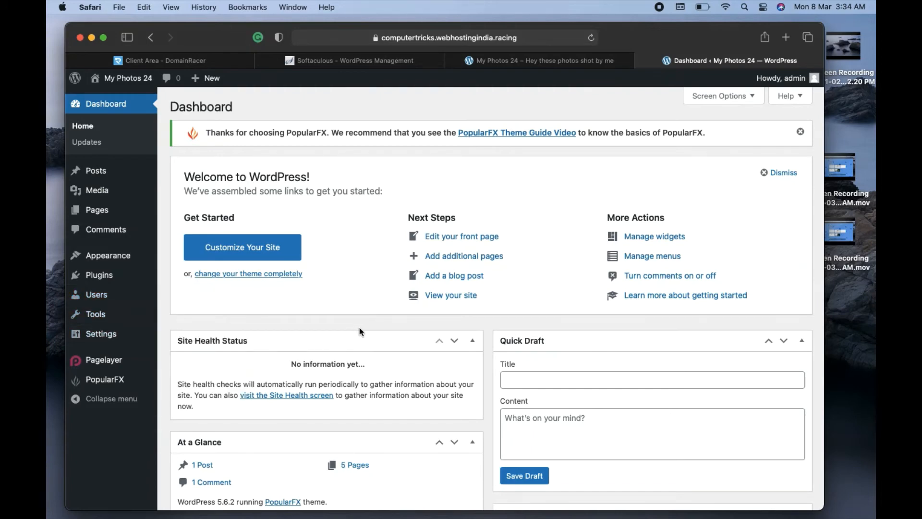
pyautogui.click(546, 64)
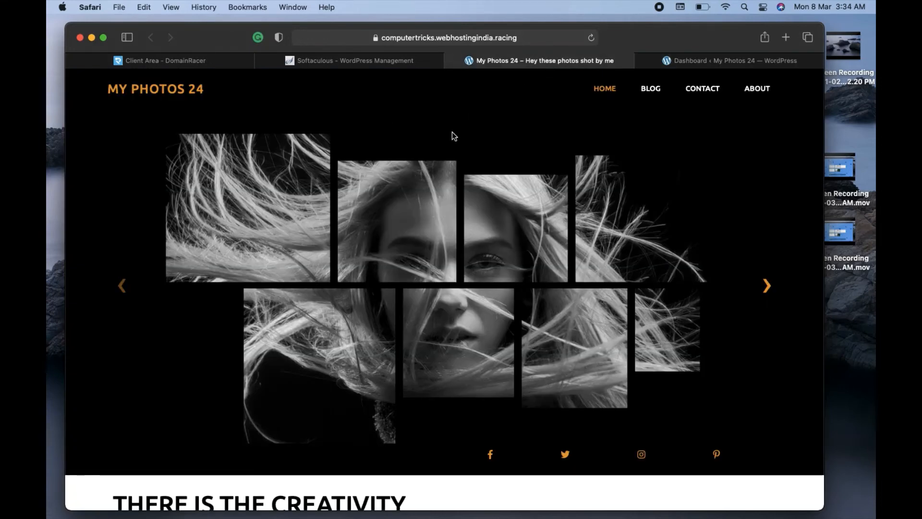
# Scroll the live home page down to ABOUT ME, then return to the Dashboard tab.
pyautogui.scroll(-5, 451, 132)
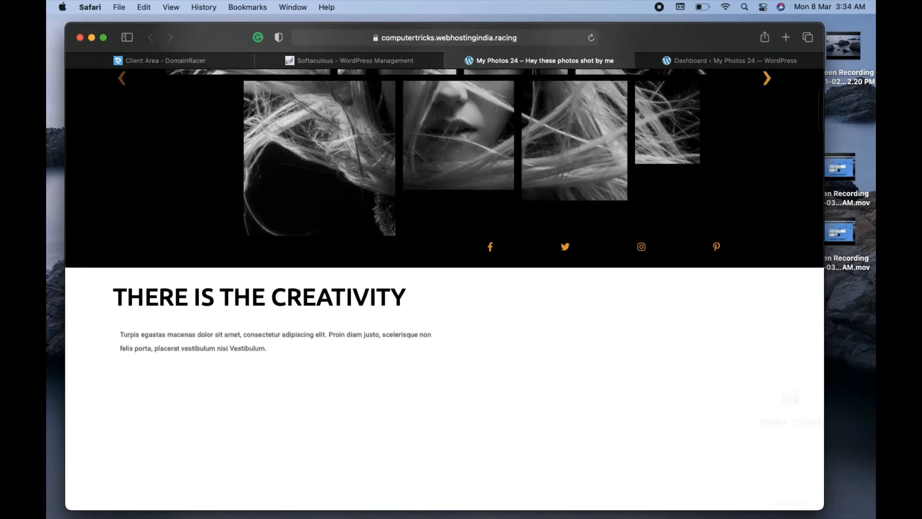
pyautogui.scroll(5, 452, 192)
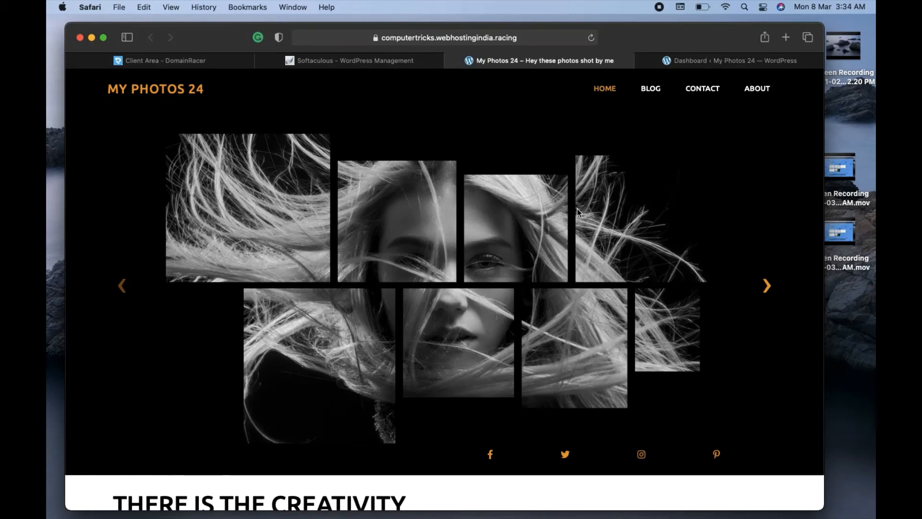
pyautogui.scroll(-6, 577, 208)
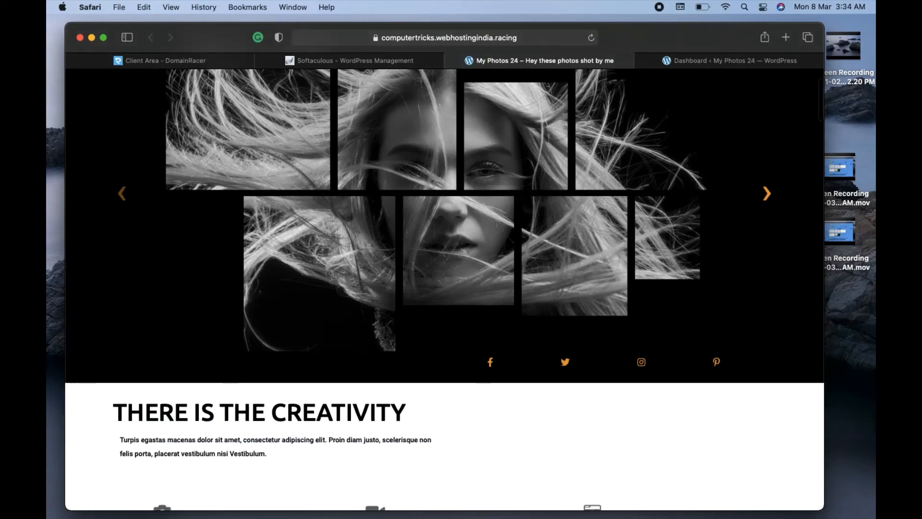
pyautogui.scroll(-6, 444, 288)
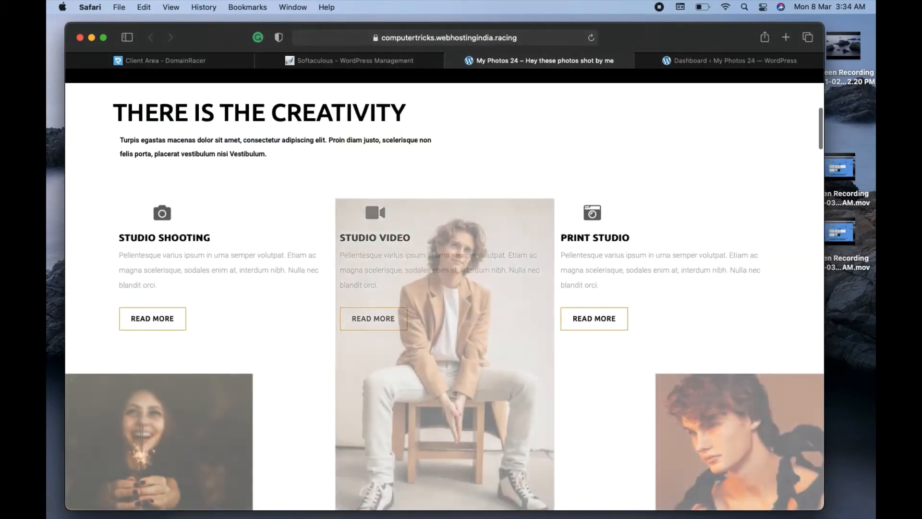
pyautogui.scroll(-5, 444, 288)
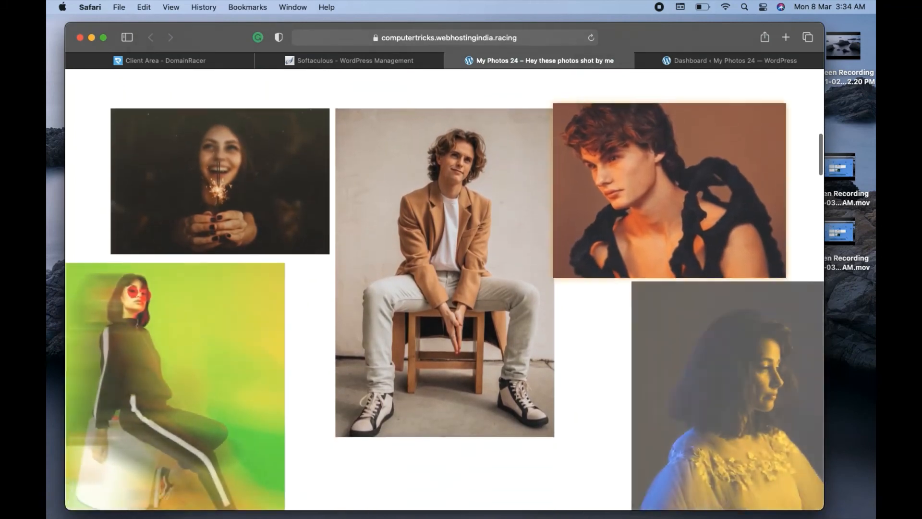
pyautogui.scroll(-3, 445, 288)
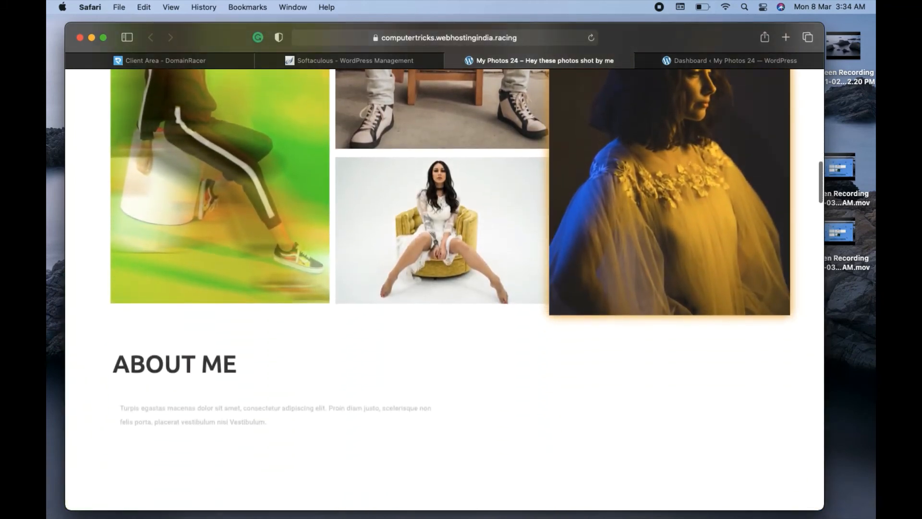
pyautogui.scroll(4, 445, 288)
pyautogui.scroll(-6, 444, 288)
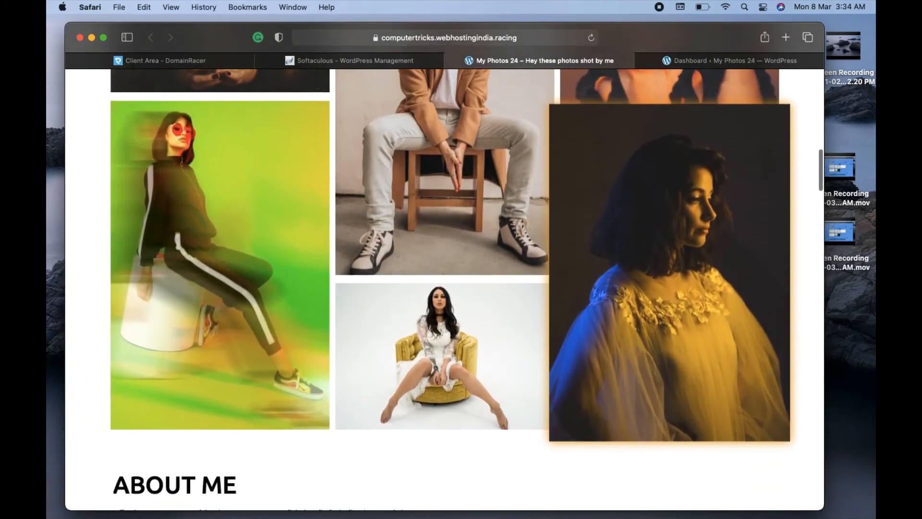
pyautogui.scroll(-2, 586, 204)
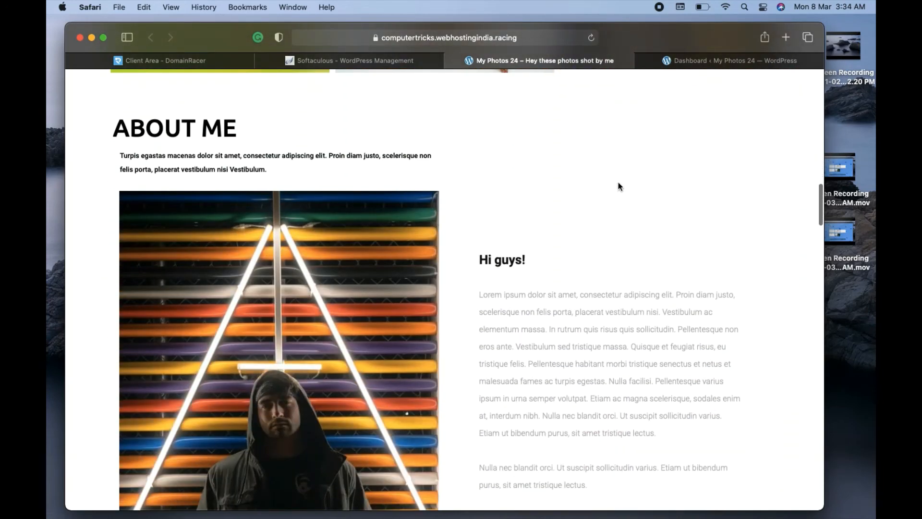
pyautogui.click(733, 61)
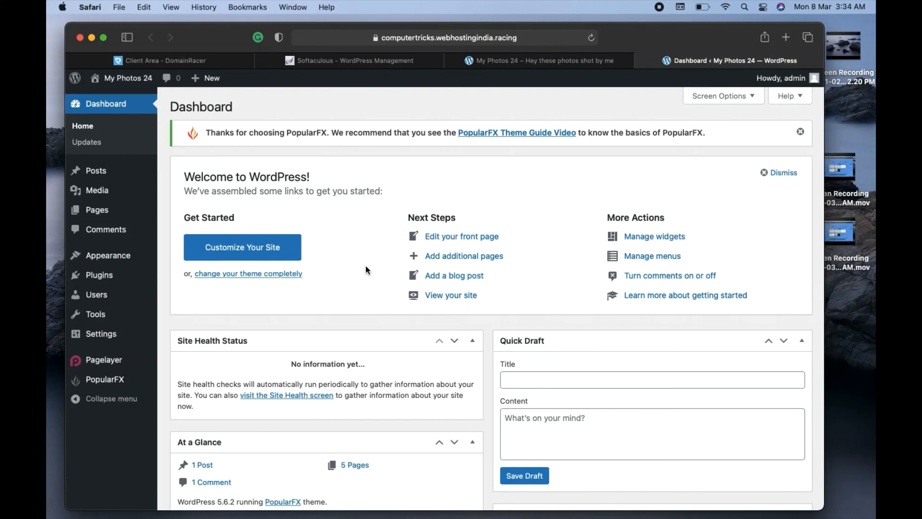
# Launch the Customizer from the Dashboard's 'Customize Your Site' button.
pyautogui.click(255, 254)
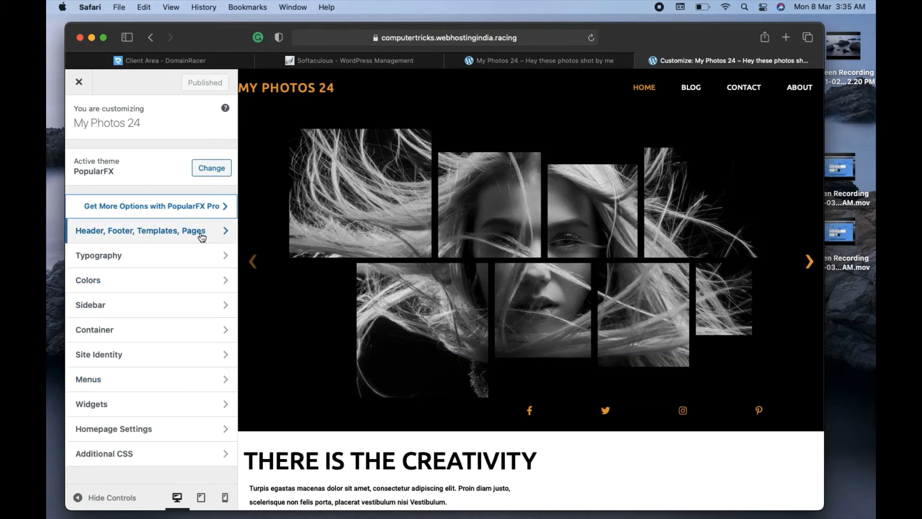
# Under 'Header, Footer, Templates, Pages', open the Header template in Pagelayer.
pyautogui.click(154, 241)
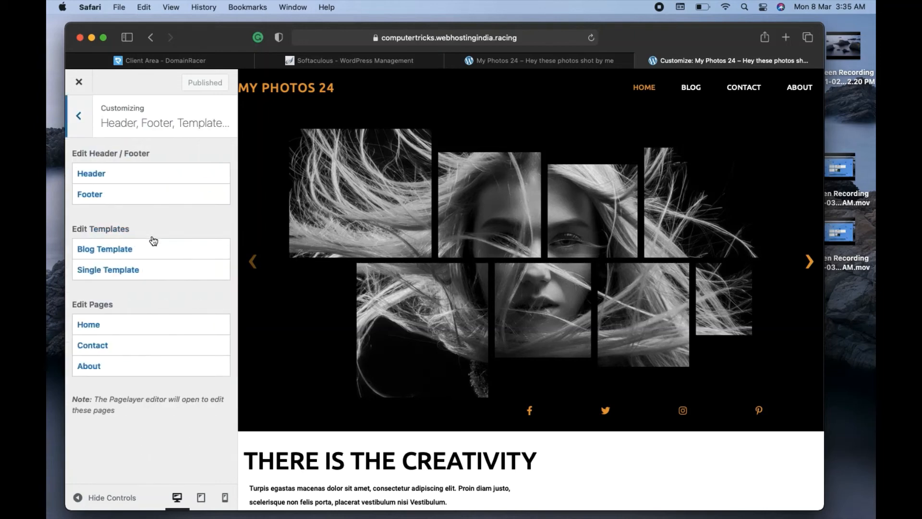
pyautogui.click(115, 179)
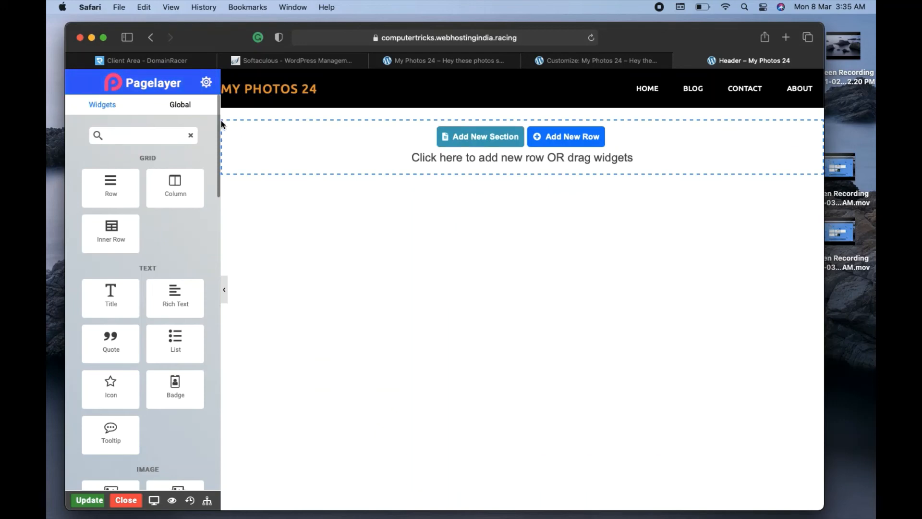
# Drag an Image Box widget toward the header area, then close the header editor.
pyautogui.moveTo(219, 126); pyautogui.dragTo(215, 230)
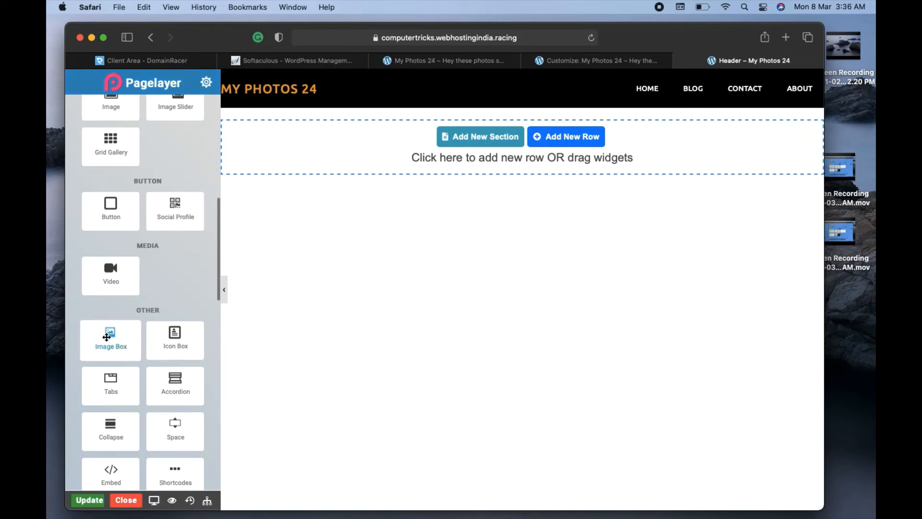
pyautogui.moveTo(104, 341)
pyautogui.mouseDown()
pyautogui.moveTo(175, 238)
pyautogui.moveTo(463, 111)
pyautogui.moveTo(518, 137)
pyautogui.moveTo(247, 191)
pyautogui.moveTo(117, 329)
pyautogui.mouseUp()
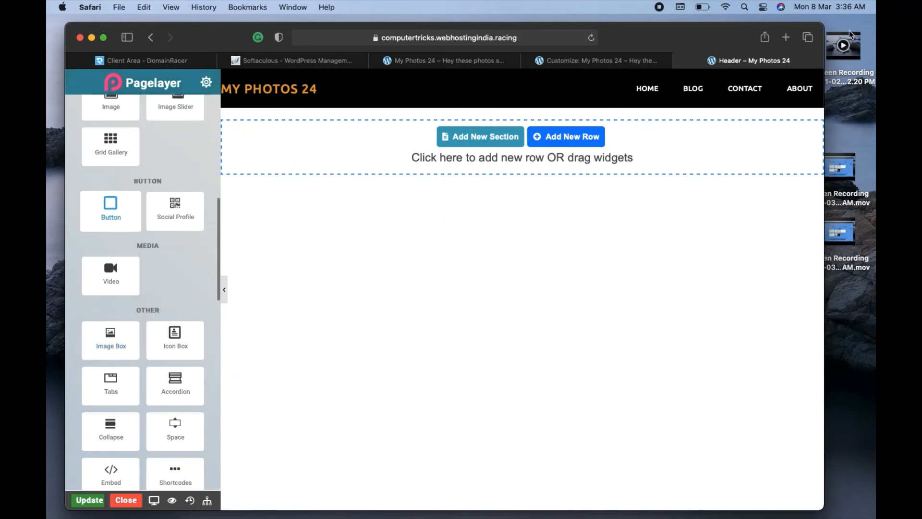
pyautogui.click(680, 61)
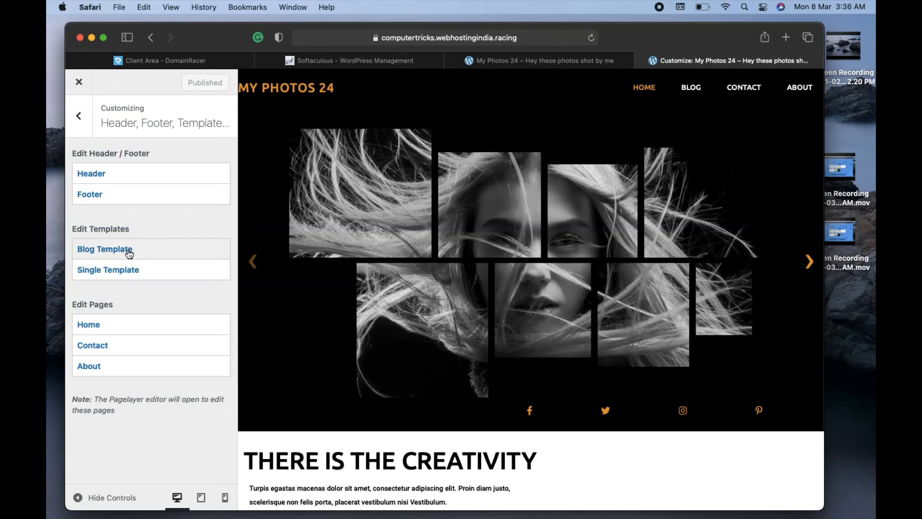
# Open the Home page in the Pagelayer editor and browse its widgets.
pyautogui.click(103, 326)
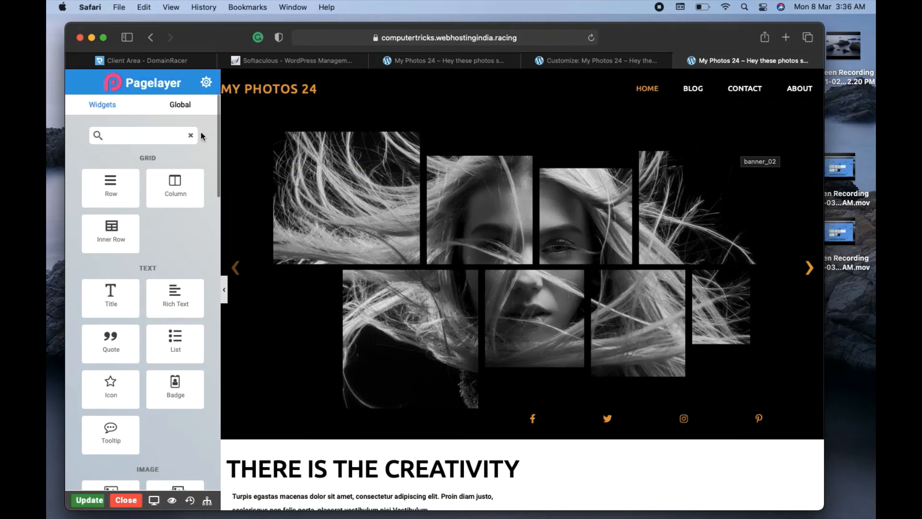
pyautogui.moveTo(218, 132); pyautogui.dragTo(222, 194)
pyautogui.scroll(1, 163, 225)
pyautogui.scroll(-2, 154, 227)
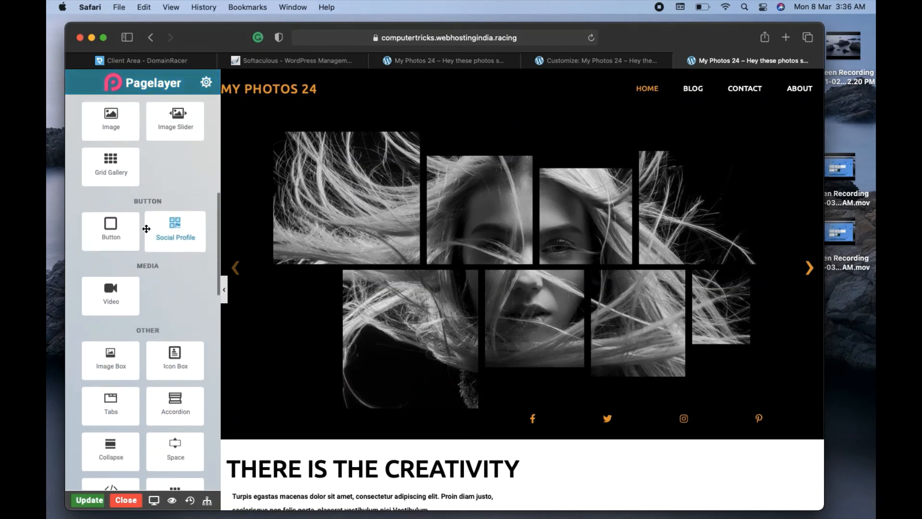
pyautogui.scroll(-10, 146, 229)
pyautogui.scroll(-6, 165, 367)
pyautogui.scroll(12, 193, 274)
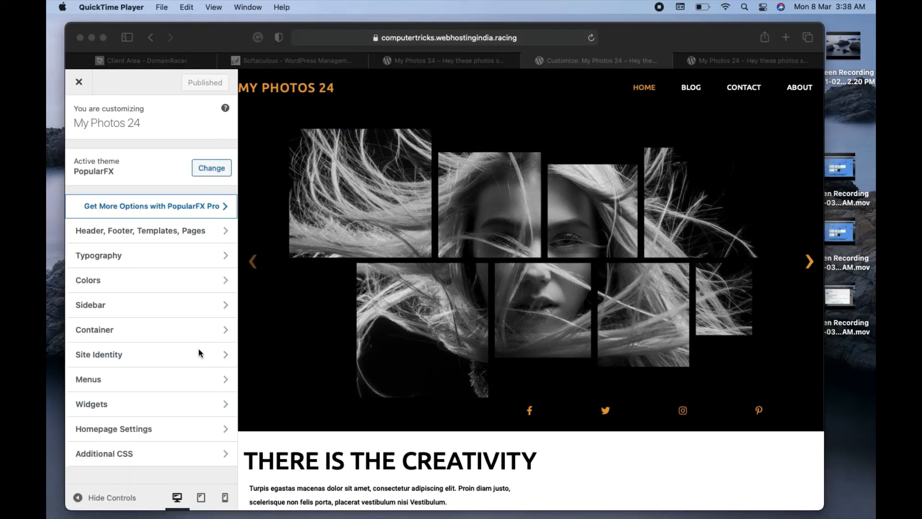
# In Site Identity, start uploading a logo file, then cancel and close the Select logo dialog without one.
pyautogui.click(118, 357)
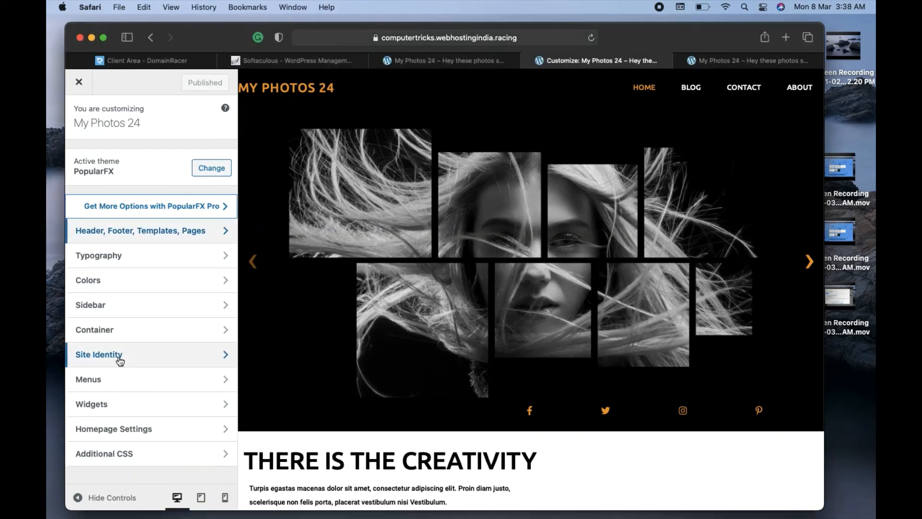
pyautogui.click(151, 357)
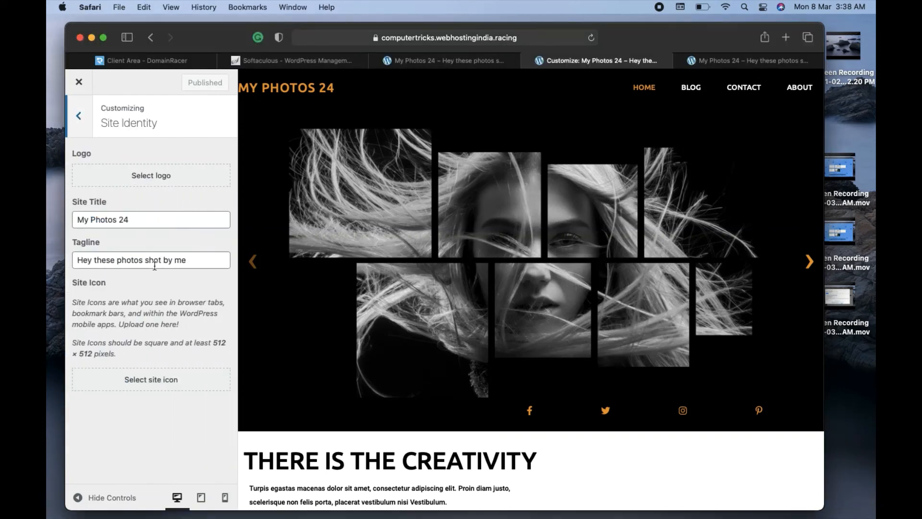
pyautogui.click(161, 180)
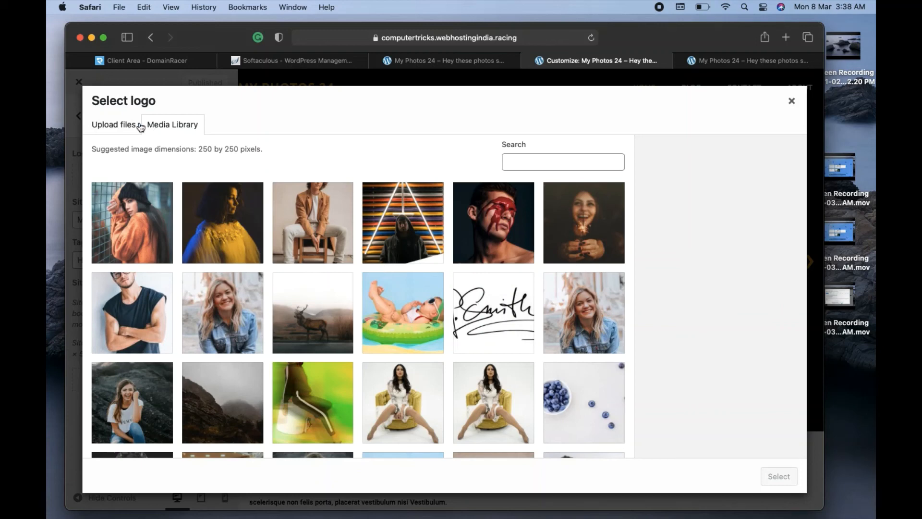
pyautogui.click(113, 130)
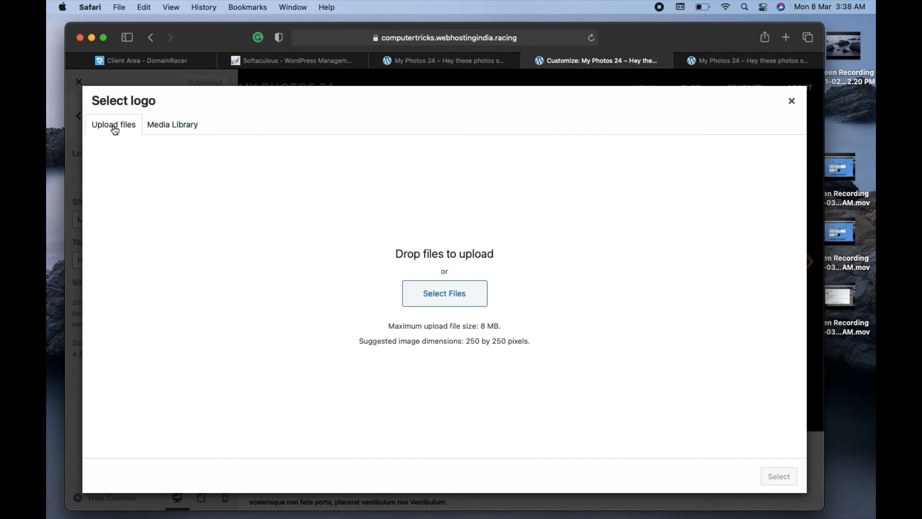
pyautogui.click(448, 303)
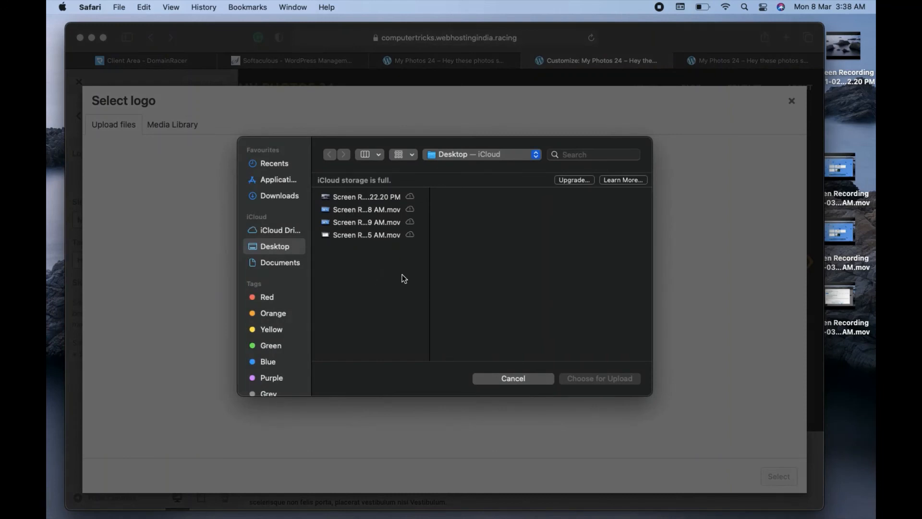
pyautogui.click(510, 381)
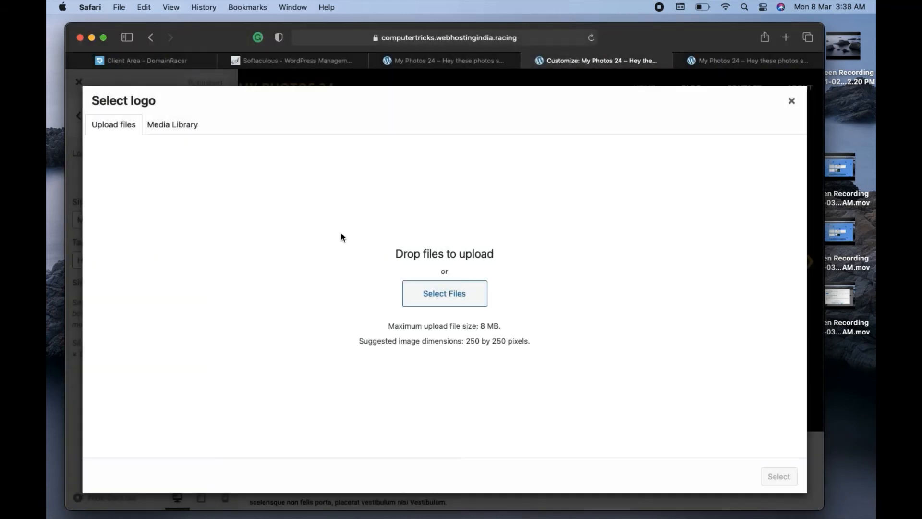
pyautogui.click(792, 101)
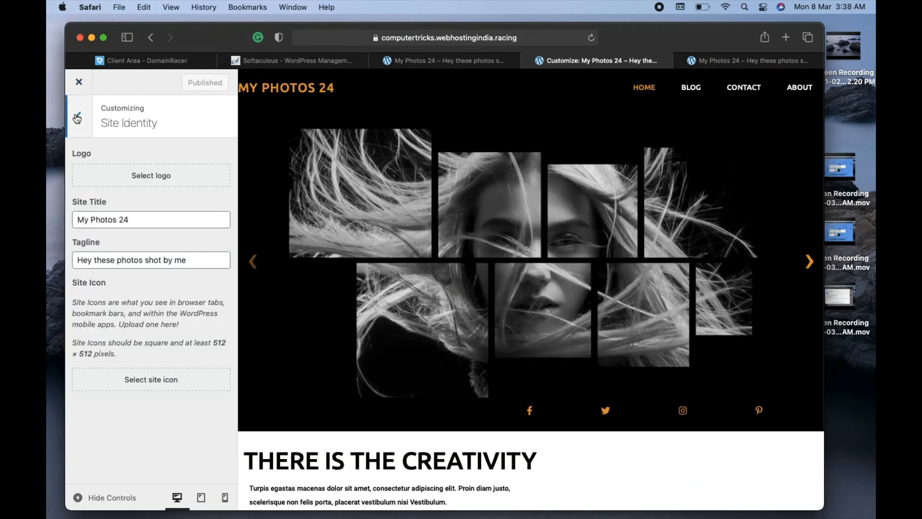
# Keep the existing site title and tagline 'Hey these photos shot by me' and return to the main section list.
pyautogui.click(158, 224)
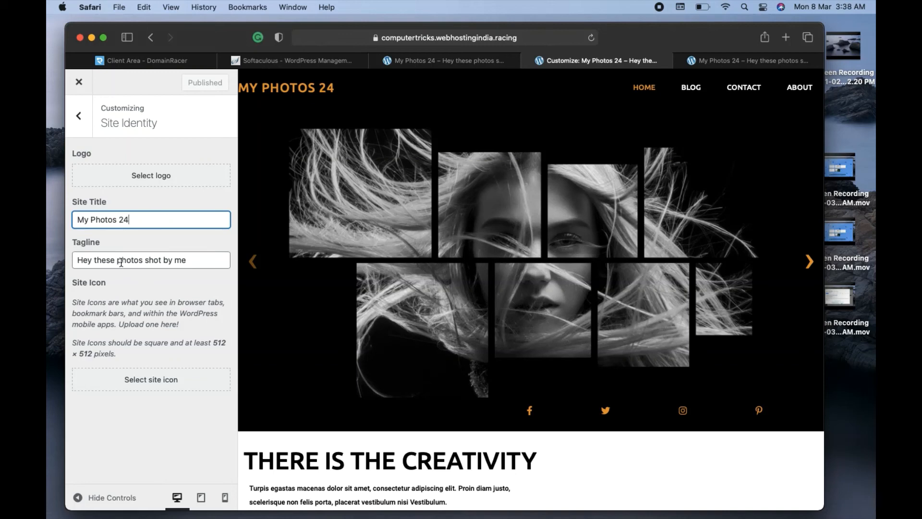
pyautogui.click(191, 263)
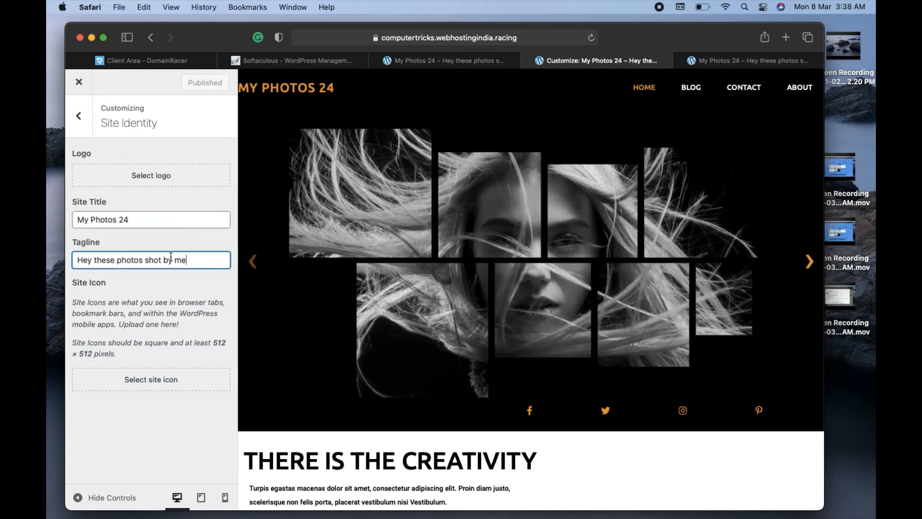
pyautogui.click(79, 117)
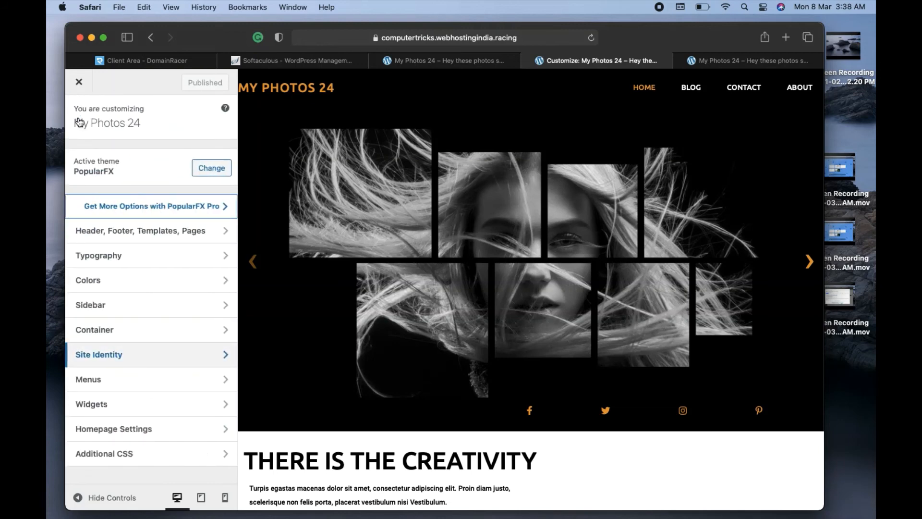
pyautogui.click(118, 384)
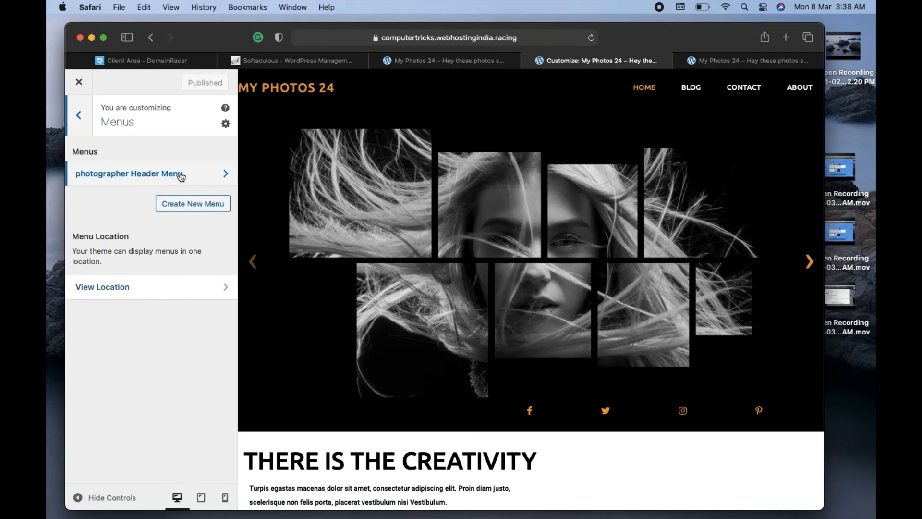
pyautogui.click(162, 179)
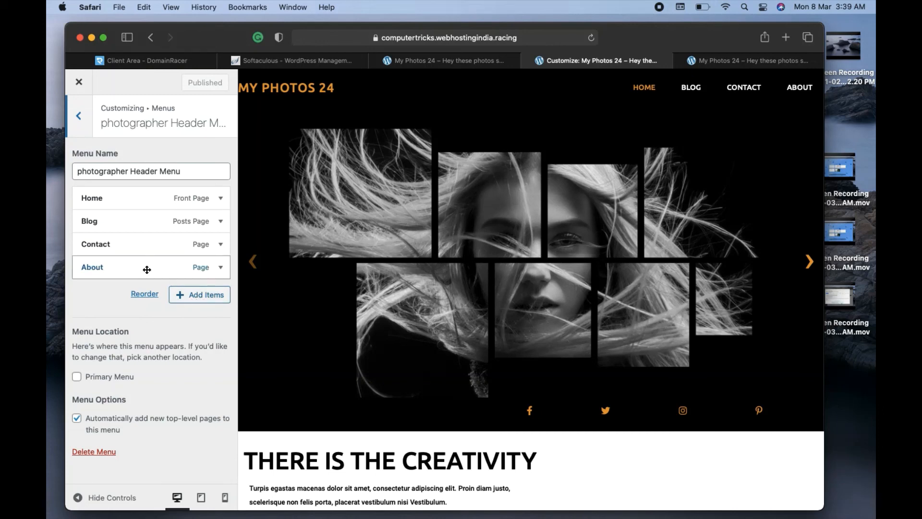
pyautogui.click(163, 247)
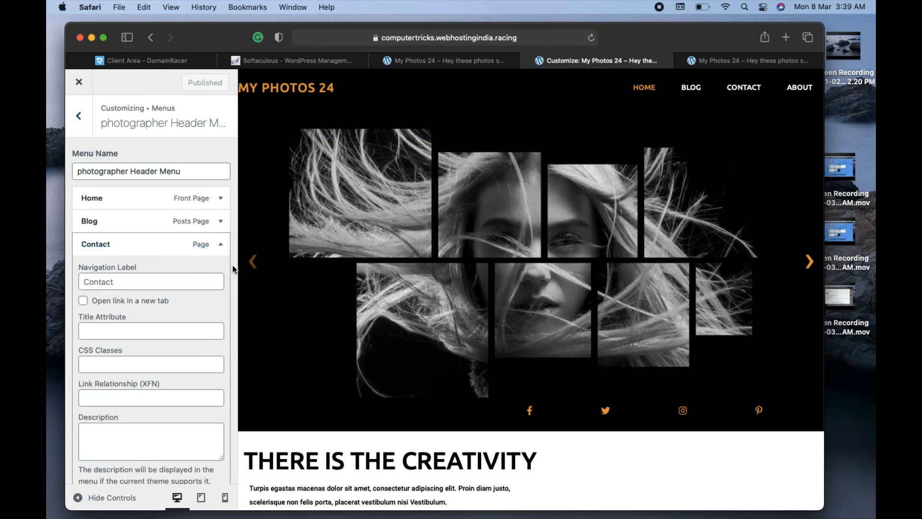
pyautogui.scroll(-6, 232, 265)
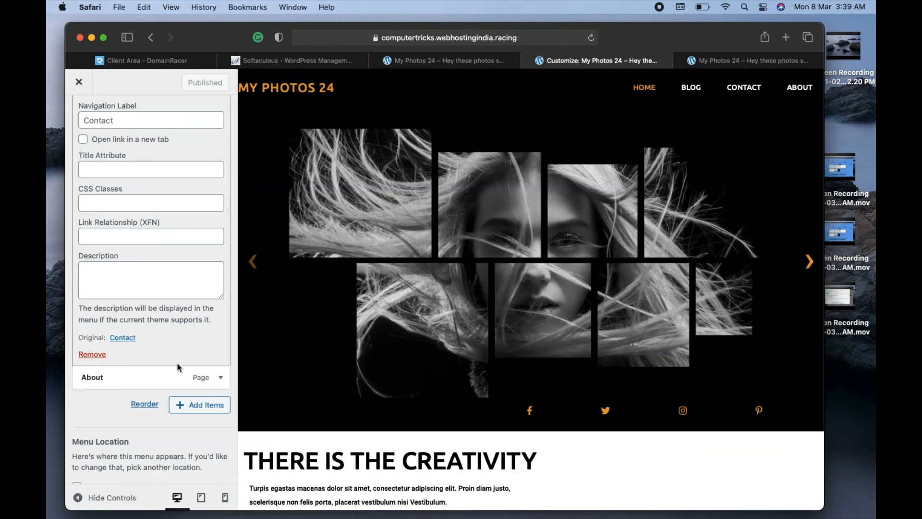
pyautogui.scroll(5, 115, 408)
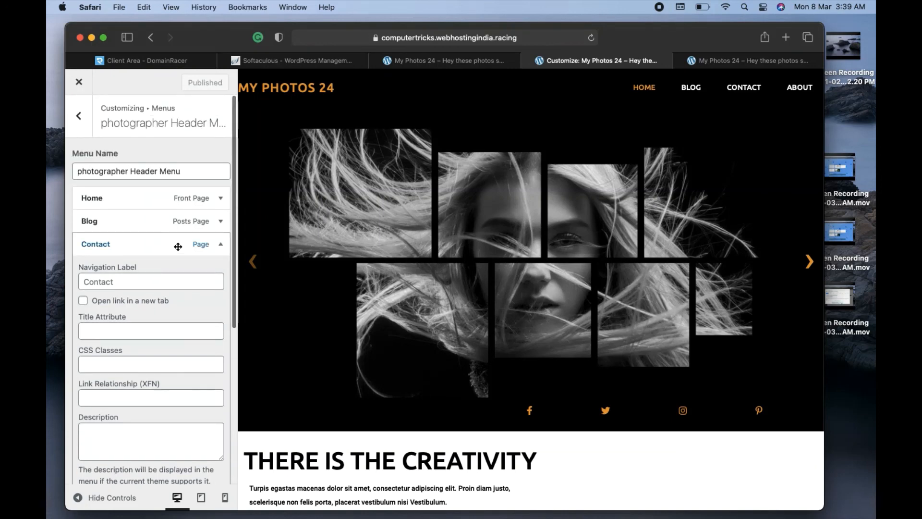
pyautogui.click(221, 246)
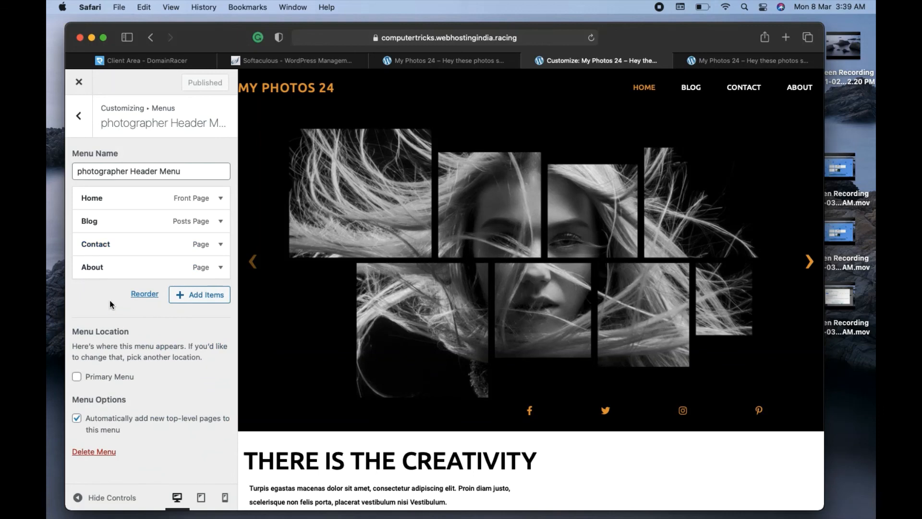
pyautogui.click(79, 117)
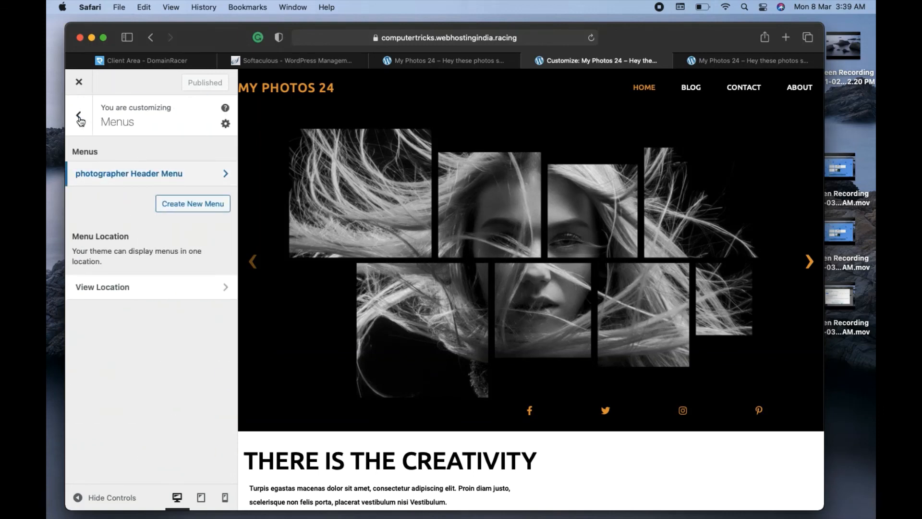
pyautogui.click(80, 119)
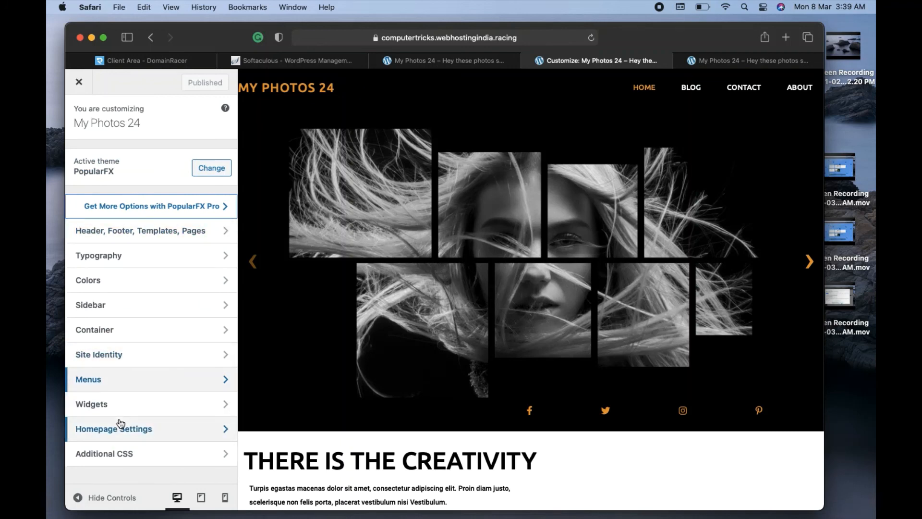
pyautogui.click(127, 309)
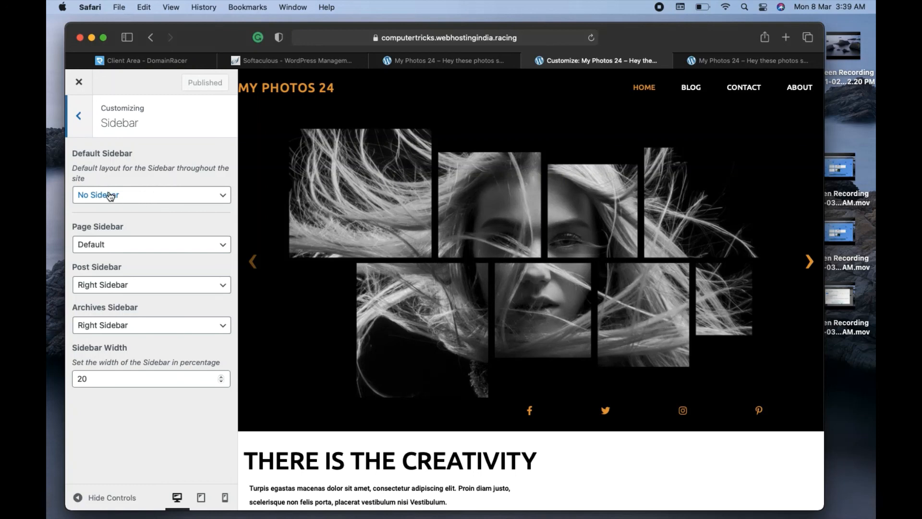
pyautogui.click(128, 194)
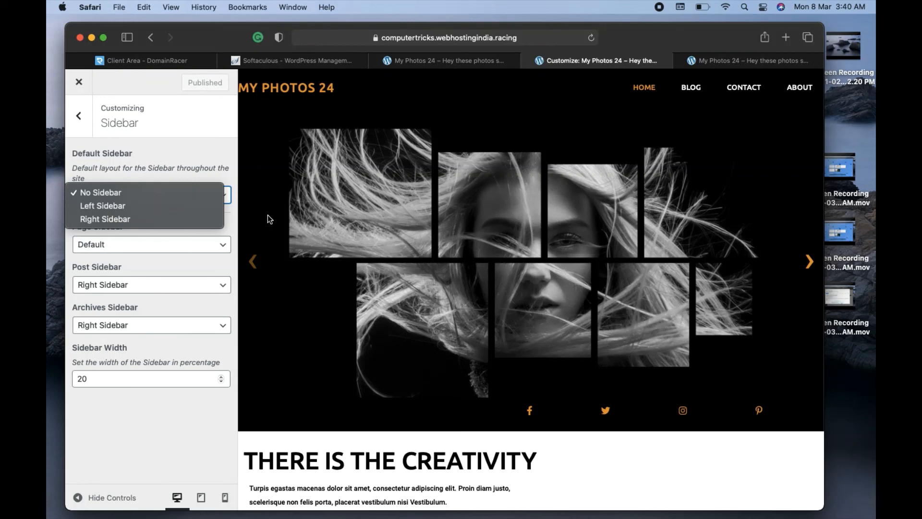
pyautogui.click(200, 170)
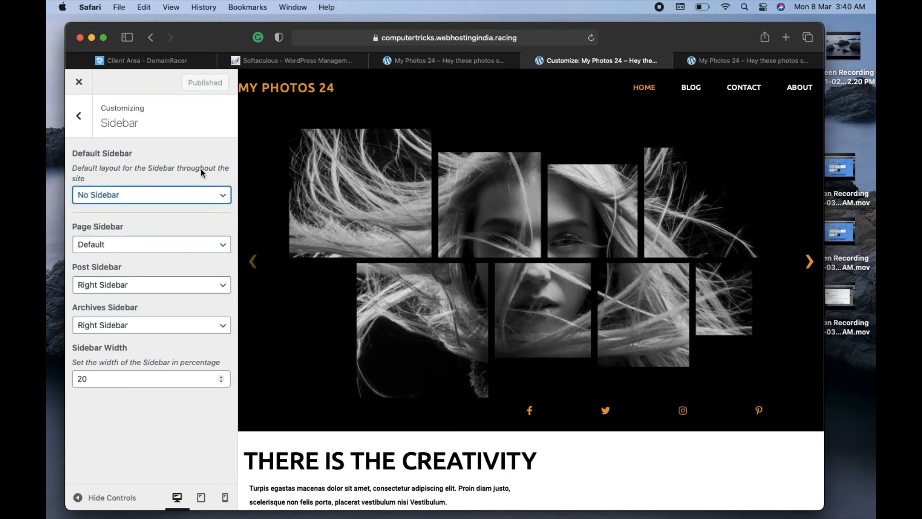
pyautogui.click(80, 118)
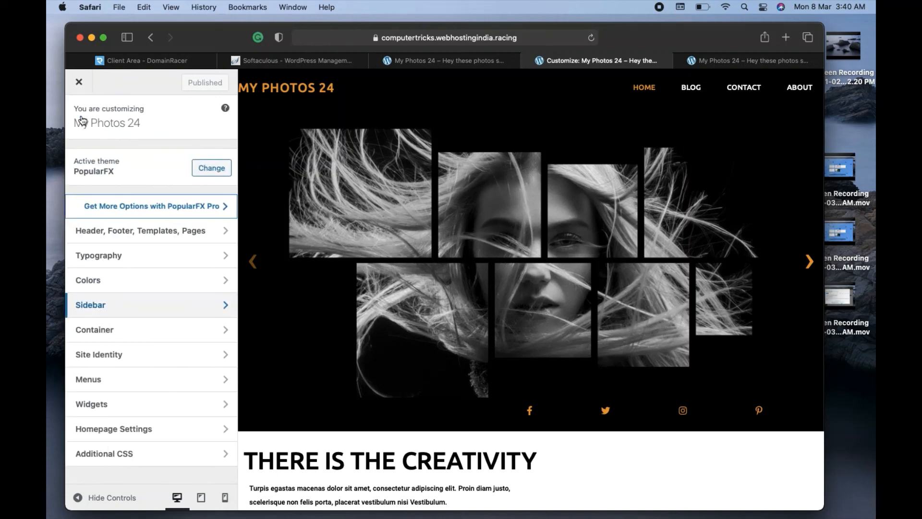
pyautogui.click(124, 259)
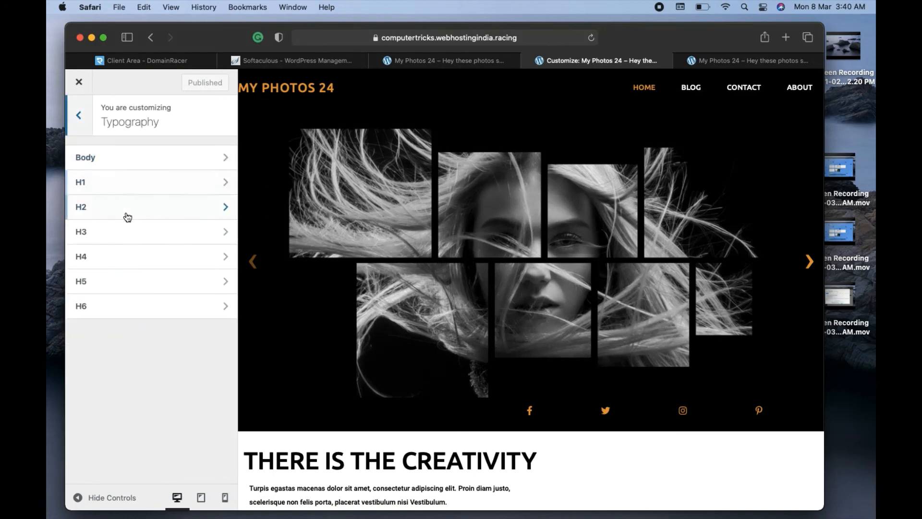
pyautogui.click(132, 162)
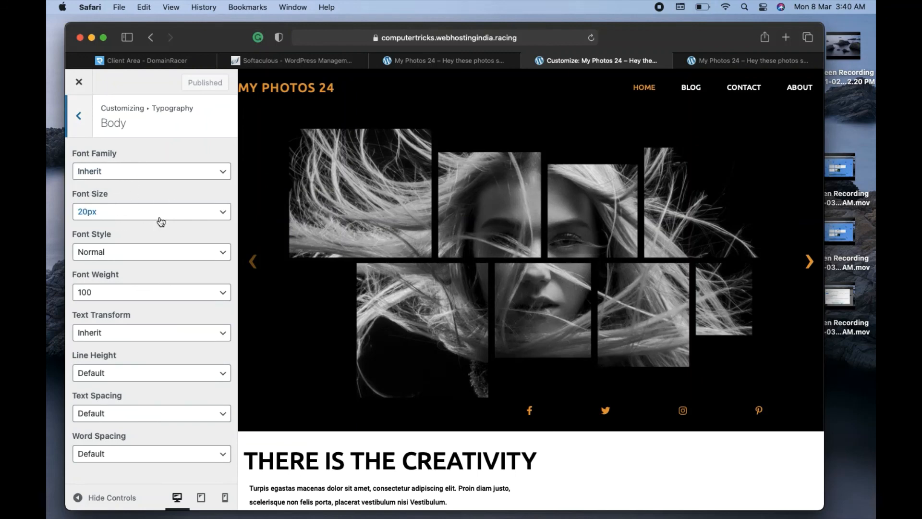
pyautogui.click(79, 117)
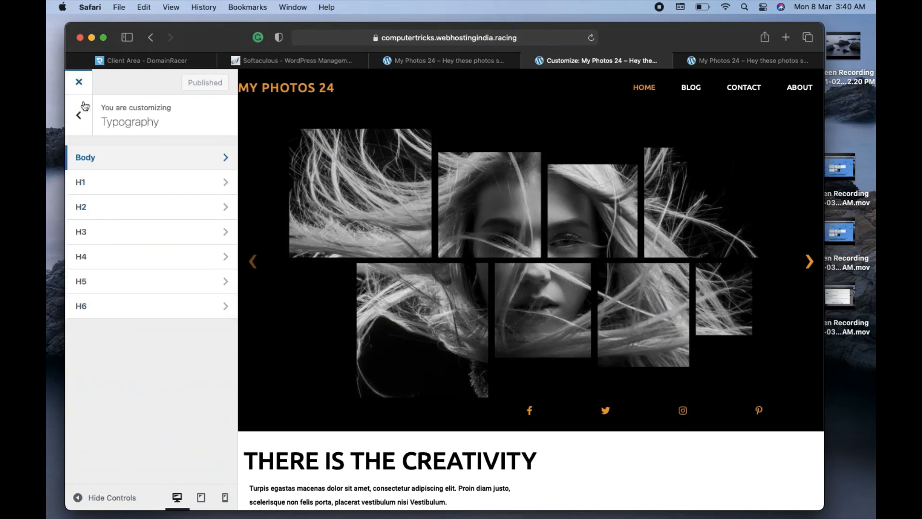
pyautogui.click(80, 115)
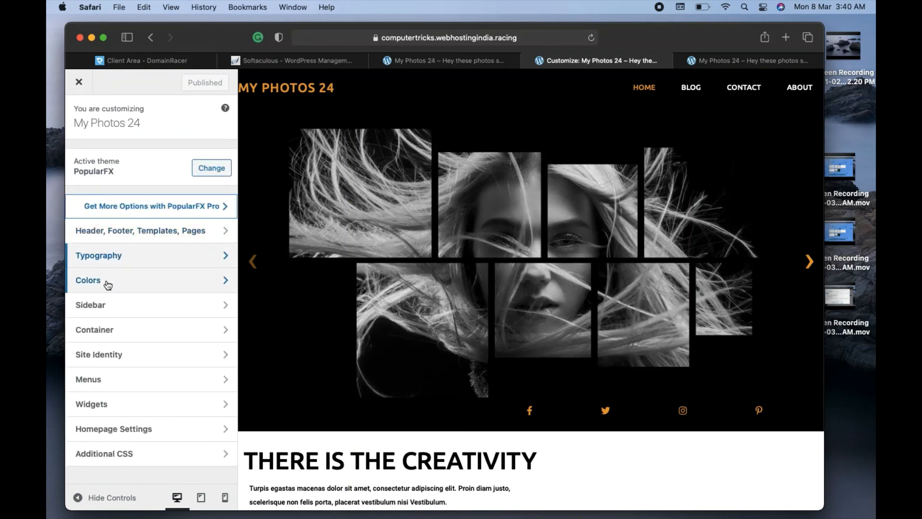
pyautogui.click(107, 285)
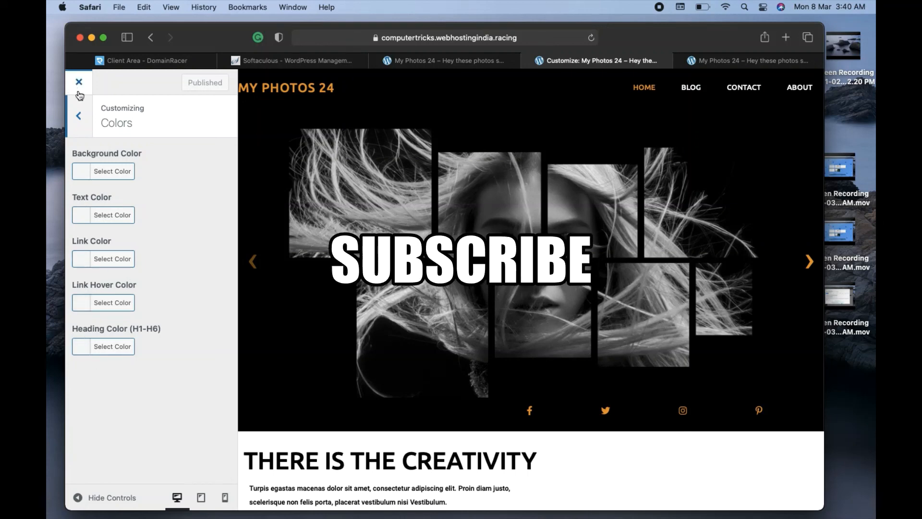
pyautogui.click(78, 120)
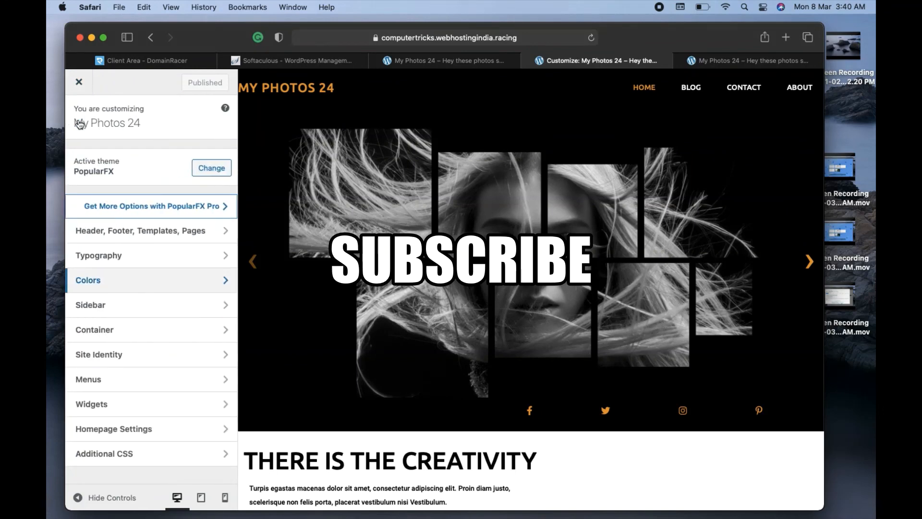